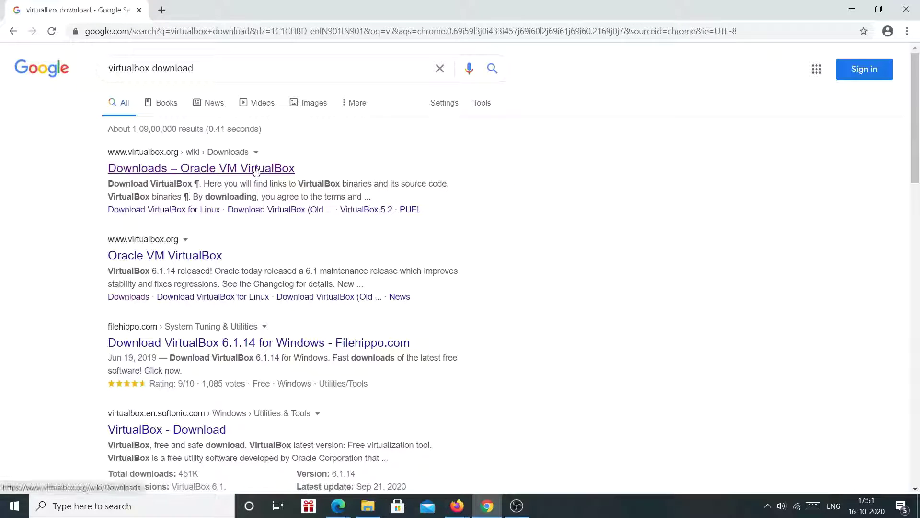
Open the Downloads – Oracle VM VirtualBox result in a new tab and download the VirtualBox 6.1.14 package for Windows hosts
{"action": "right_click", "coordinate": [255, 168]}
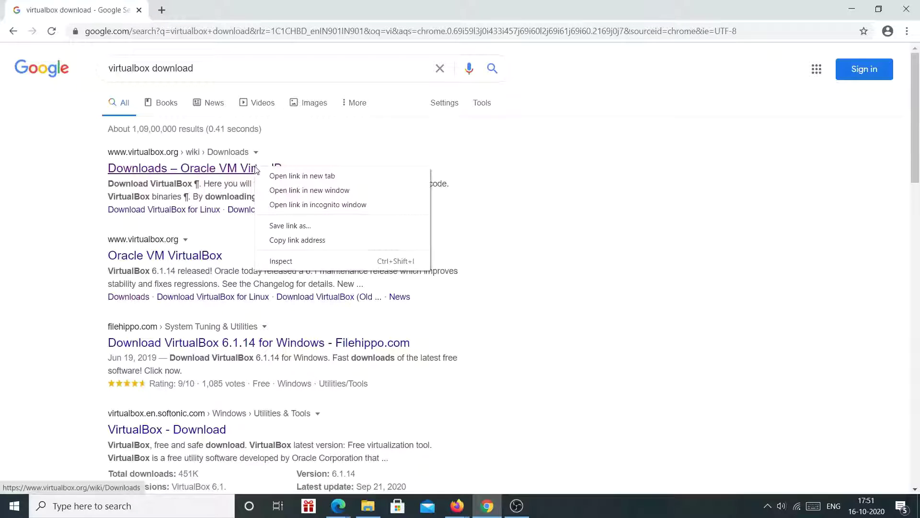
{"action": "left_click", "coordinate": [280, 175]}
{"action": "left_click", "coordinate": [240, 6]}
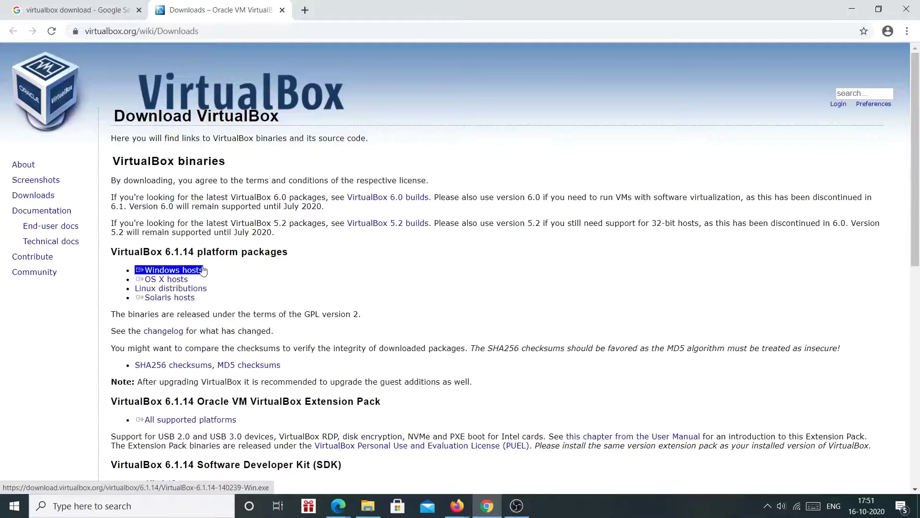
{"action": "left_click", "coordinate": [173, 271]}
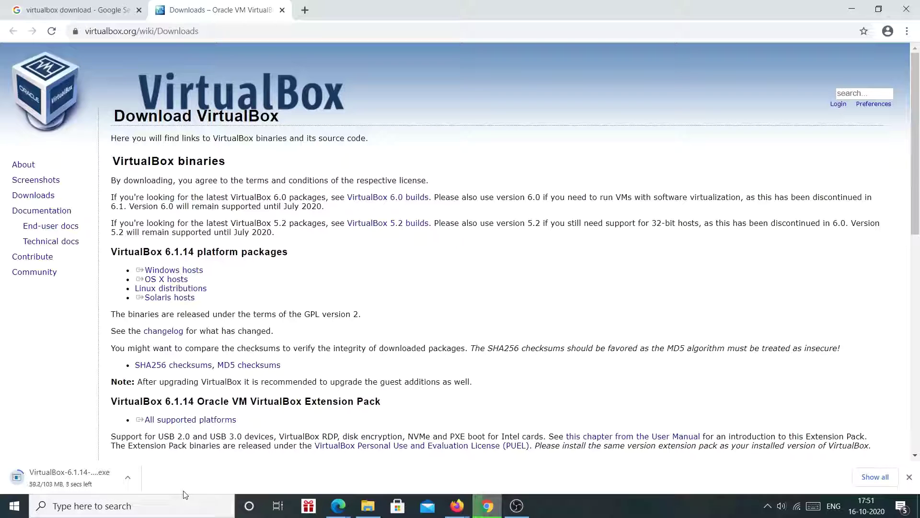
Show the downloaded VirtualBox installer in its folder and launch VirtualBox-6.1.14-140239-Win
{"action": "left_click", "coordinate": [128, 478]}
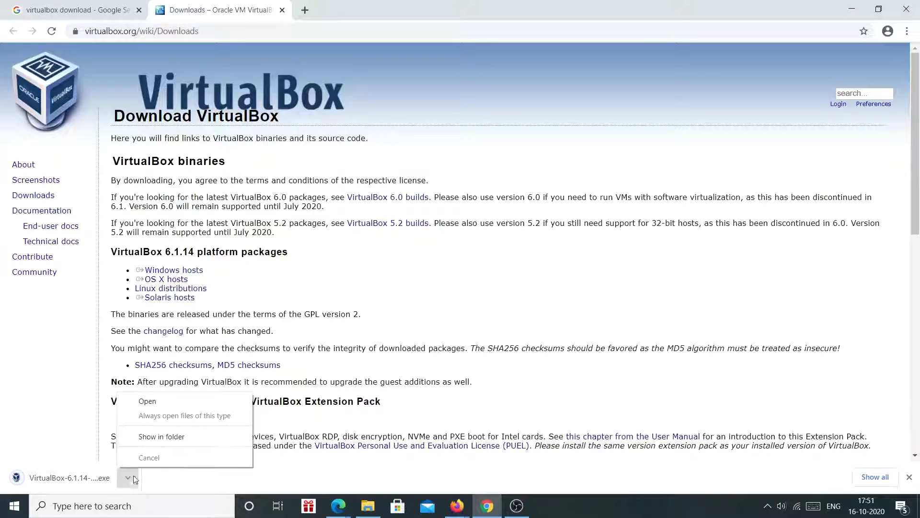
{"action": "left_click", "coordinate": [155, 437]}
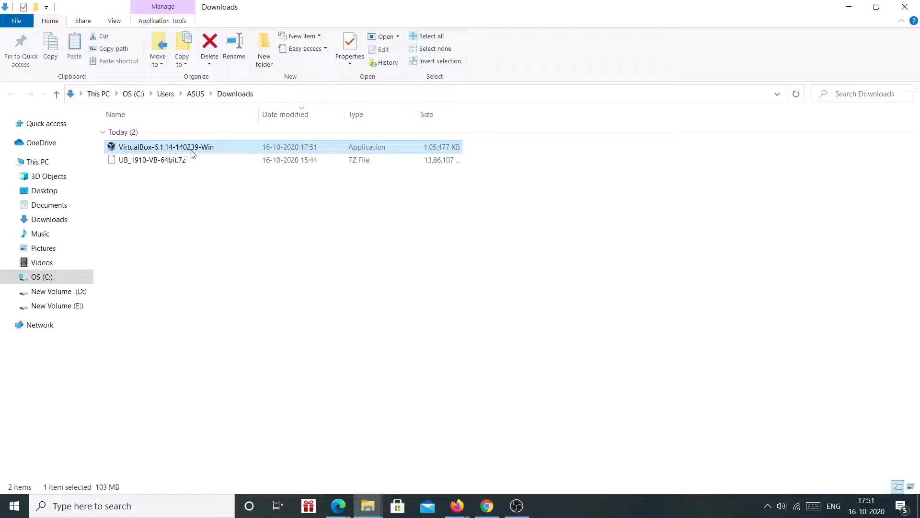
{"action": "double_click", "coordinate": [194, 148]}
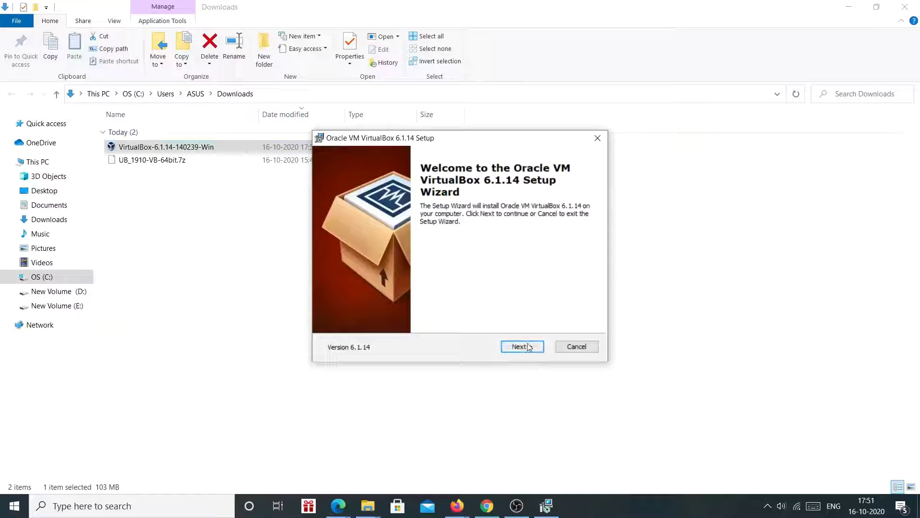
Install Oracle VM VirtualBox 6.1.14 with the default features, location and shortcut options, accept the network interface reset, and finish the setup
{"action": "left_click", "coordinate": [524, 347]}
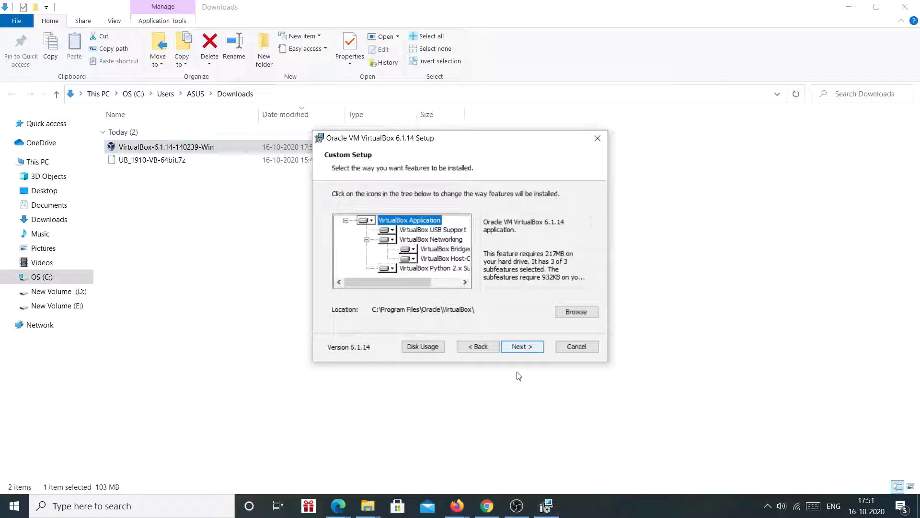
{"action": "left_click", "coordinate": [524, 346]}
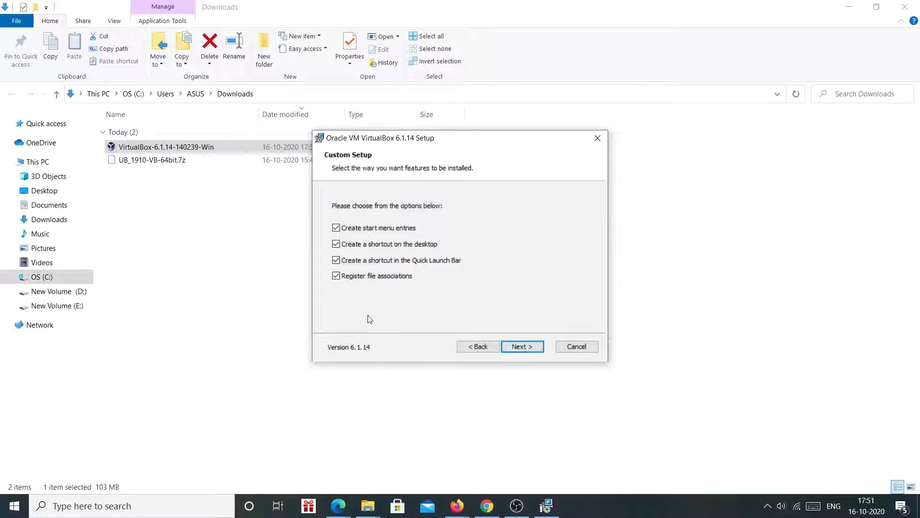
{"action": "left_click", "coordinate": [526, 347]}
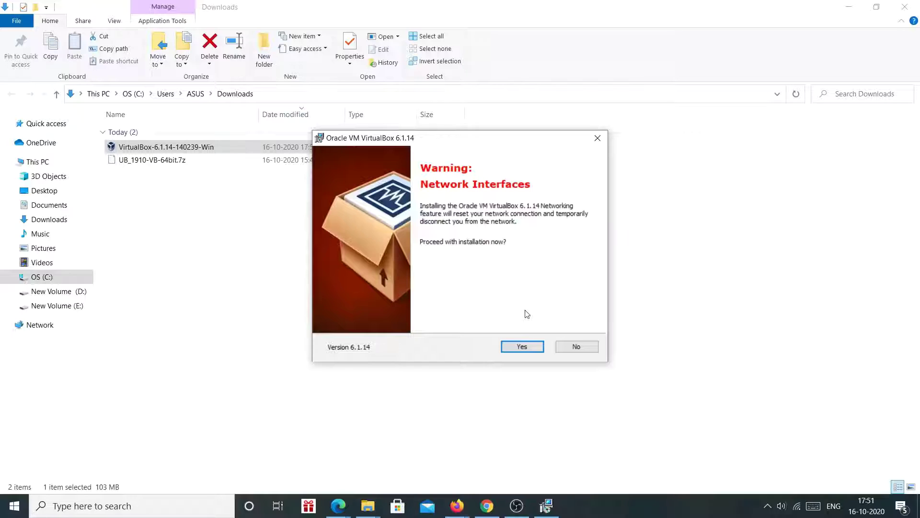
{"action": "left_click", "coordinate": [530, 350]}
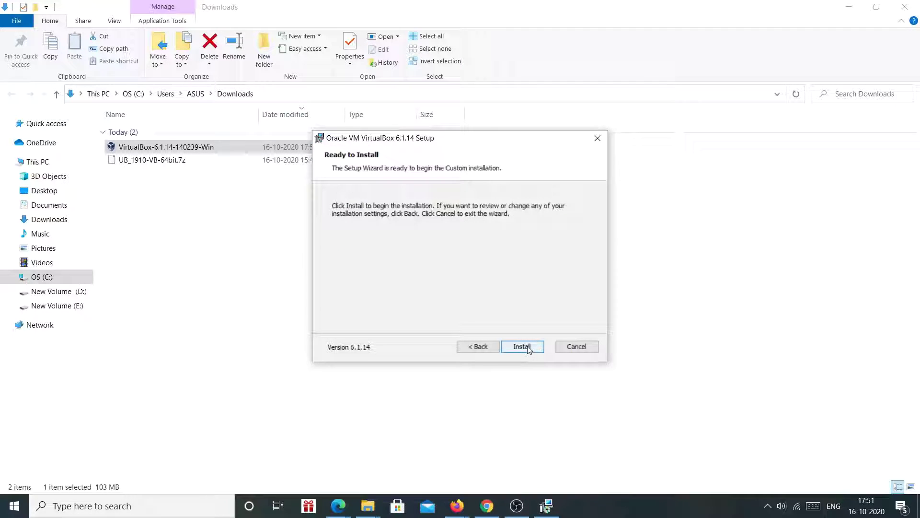
{"action": "left_click", "coordinate": [521, 346]}
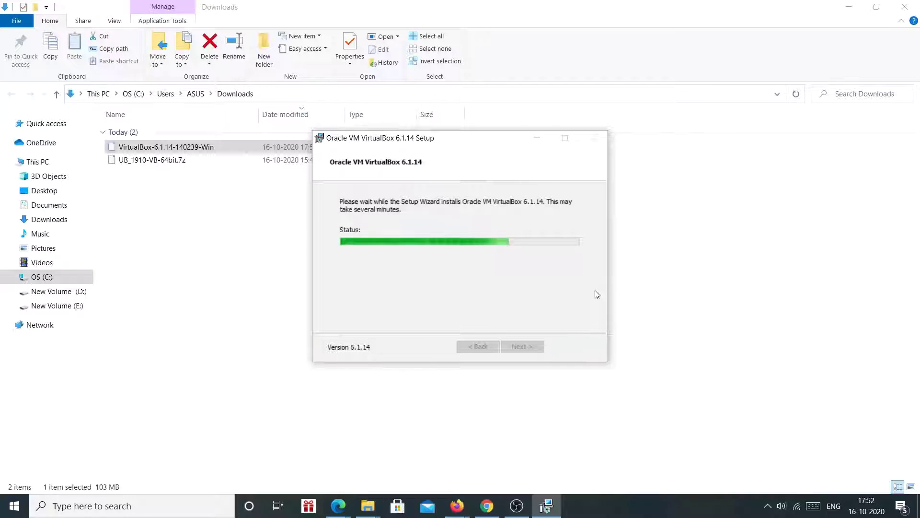
{"action": "left_click", "coordinate": [529, 346]}
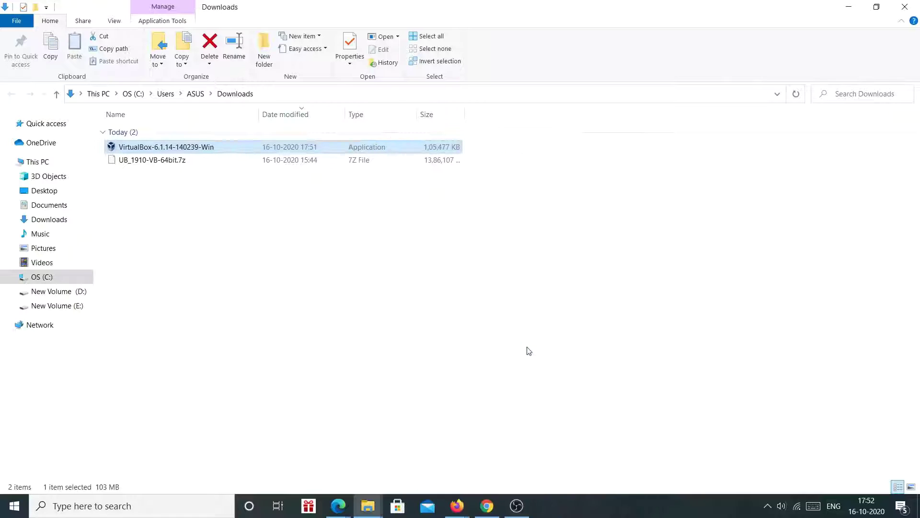
Minimize the open windows and open Oracle VM VirtualBox from its desktop shortcut
{"action": "left_click", "coordinate": [850, 7]}
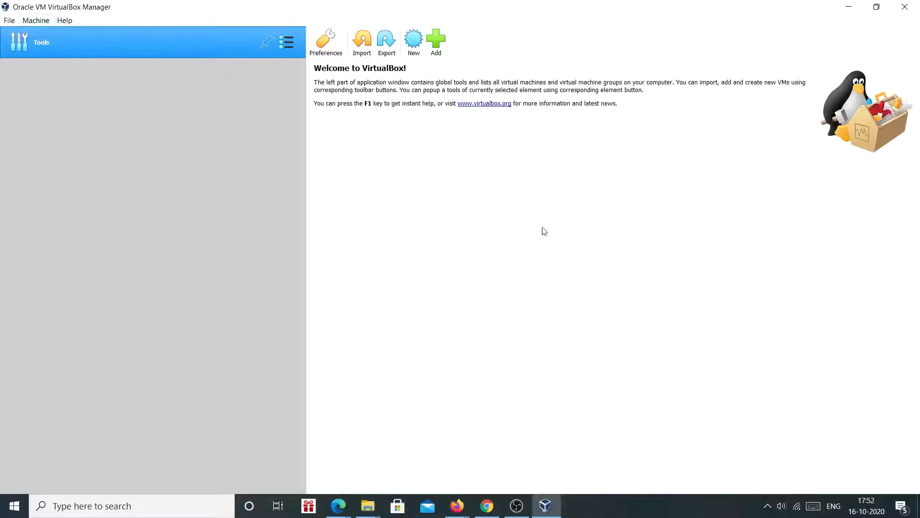
{"action": "left_click", "coordinate": [847, 7]}
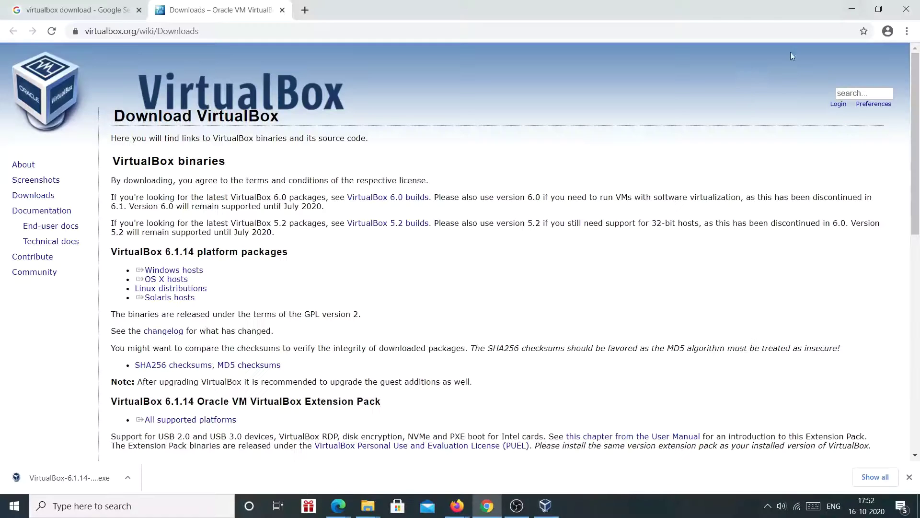
{"action": "left_click", "coordinate": [853, 7]}
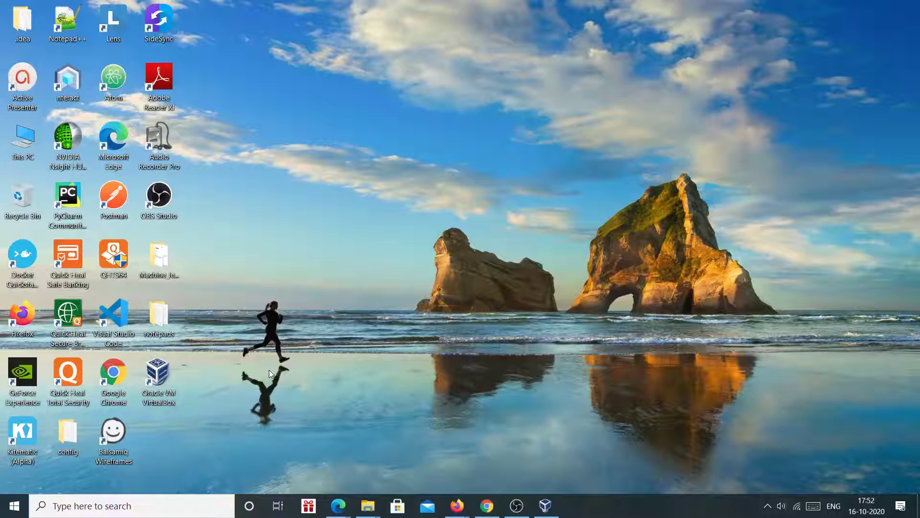
{"action": "double_click", "coordinate": [161, 378]}
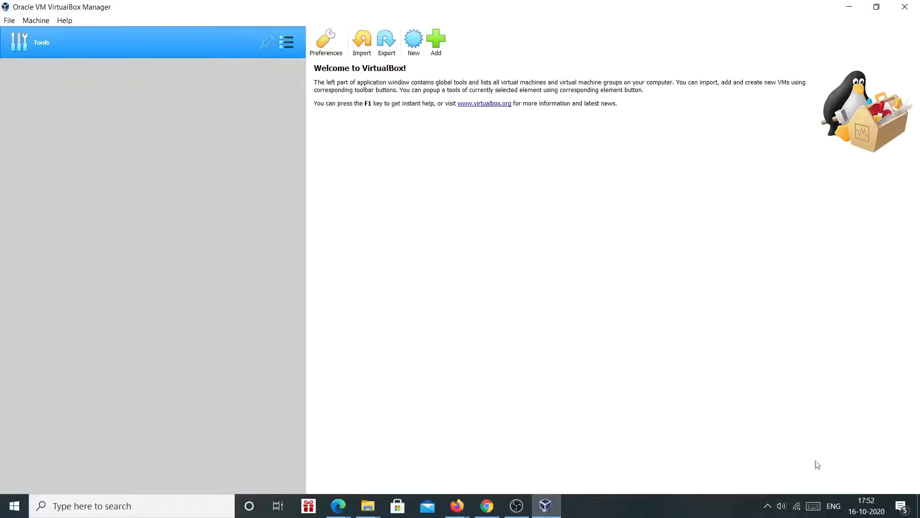
Switch to the Google results page in Chrome and search for "osboxes ubuntu budgie"
{"action": "left_click", "coordinate": [492, 512]}
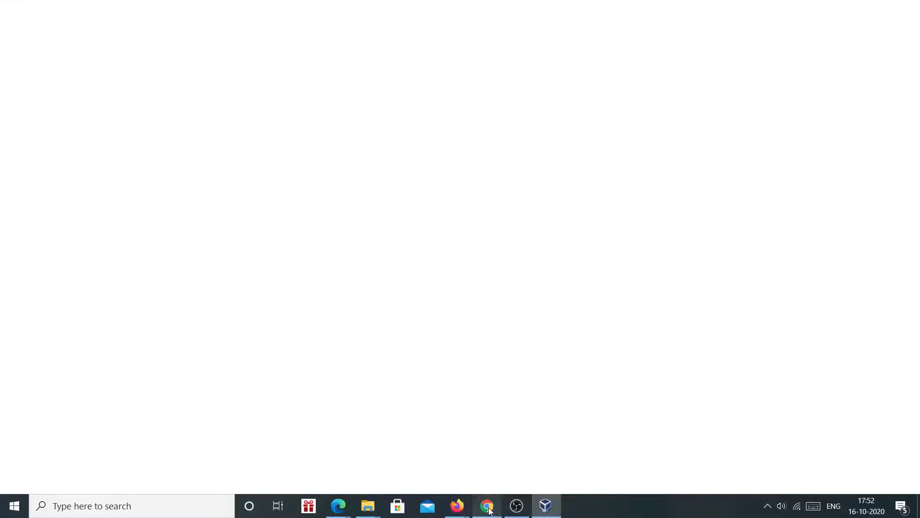
{"action": "left_click", "coordinate": [96, 10]}
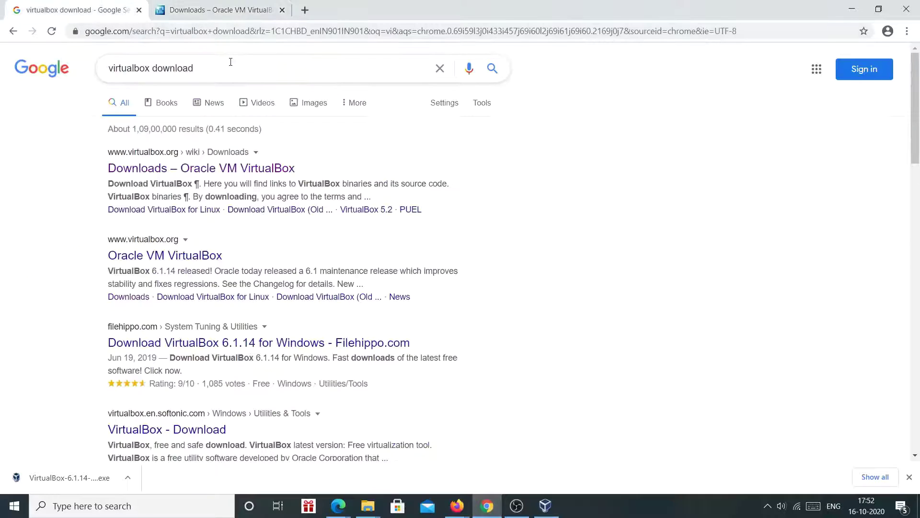
{"action": "left_click_drag", "start_coordinate": [228, 68], "coordinate": [85, 61]}
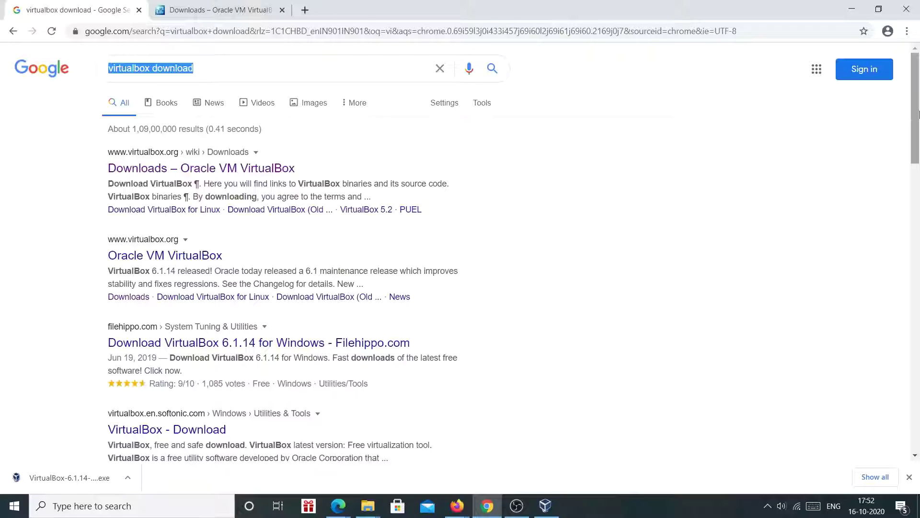
{"action": "type", "text": "osb"}
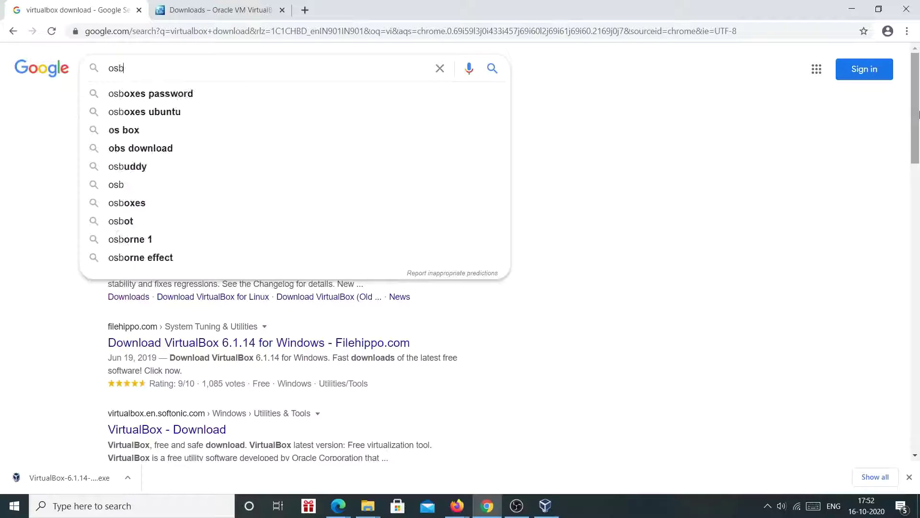
{"action": "key", "text": "Down"}
{"action": "key", "text": "Down"}
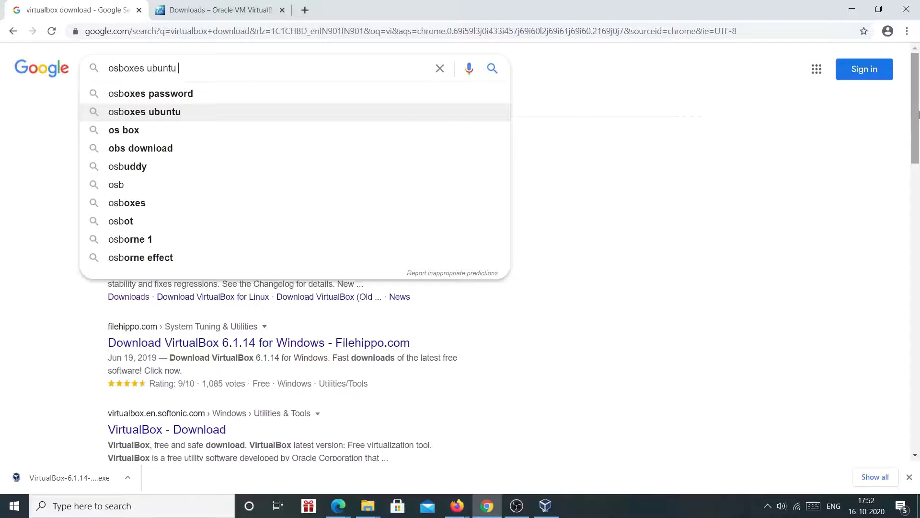
{"action": "type", "text": "budgie"}
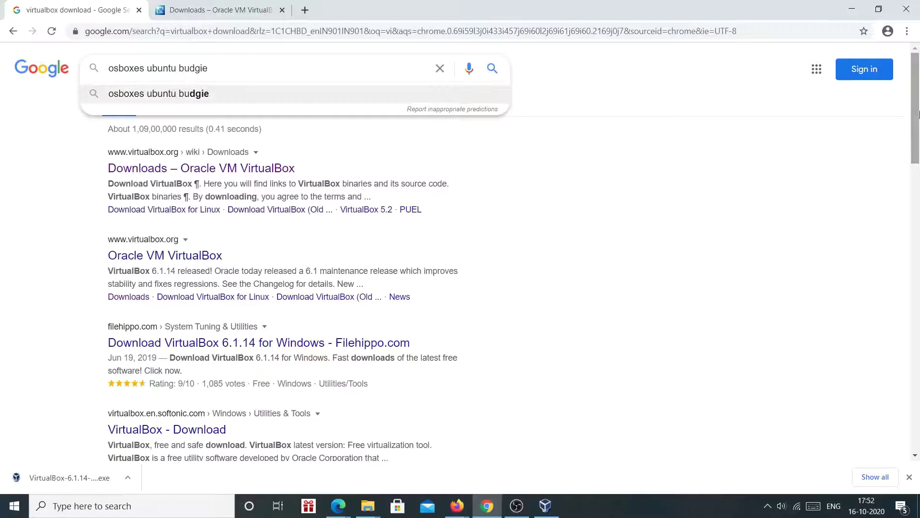
{"action": "key", "text": "Return"}
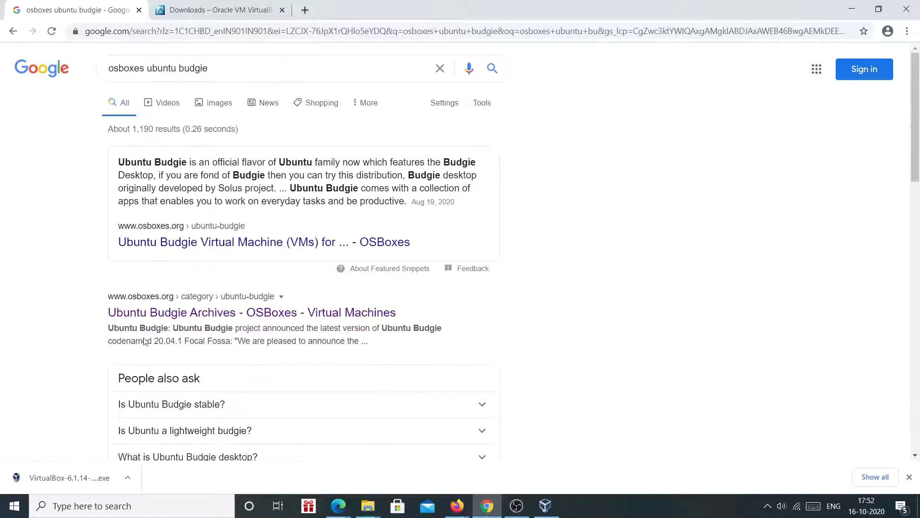
Shorten the Google query to "osboxes" and run the search again
{"action": "left_click", "coordinate": [222, 71]}
{"action": "key", "text": "BackSpace"}
{"action": "key", "text": "BackSpace"}
{"action": "key", "text": "BackSpace"}
{"action": "key", "text": "BackSpace"}
{"action": "key", "text": "BackSpace"}
{"action": "key", "text": "BackSpace"}
{"action": "key", "text": "BackSpace"}
{"action": "key", "text": "BackSpace"}
{"action": "key", "text": "BackSpace"}
{"action": "key", "text": "BackSpace"}
{"action": "key", "text": "BackSpace"}
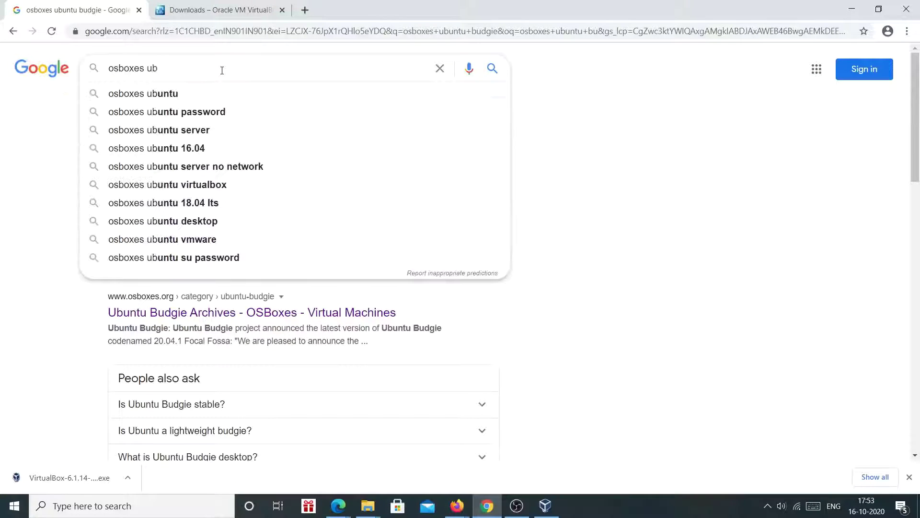
{"action": "key", "text": "BackSpace"}
{"action": "key", "text": "BackSpace"}
{"action": "key", "text": "Return"}
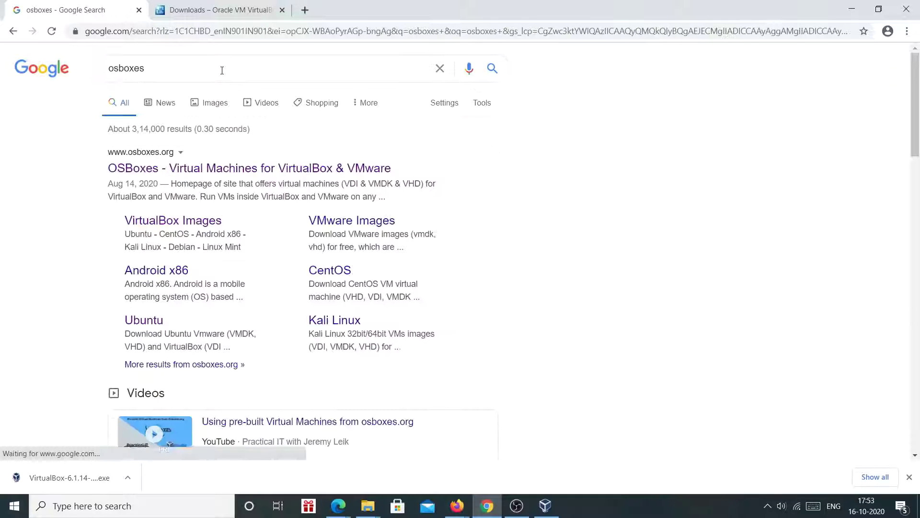
Open the OSBoxes home page in a new tab and go to its VirtualBox Images page
{"action": "right_click", "coordinate": [218, 170]}
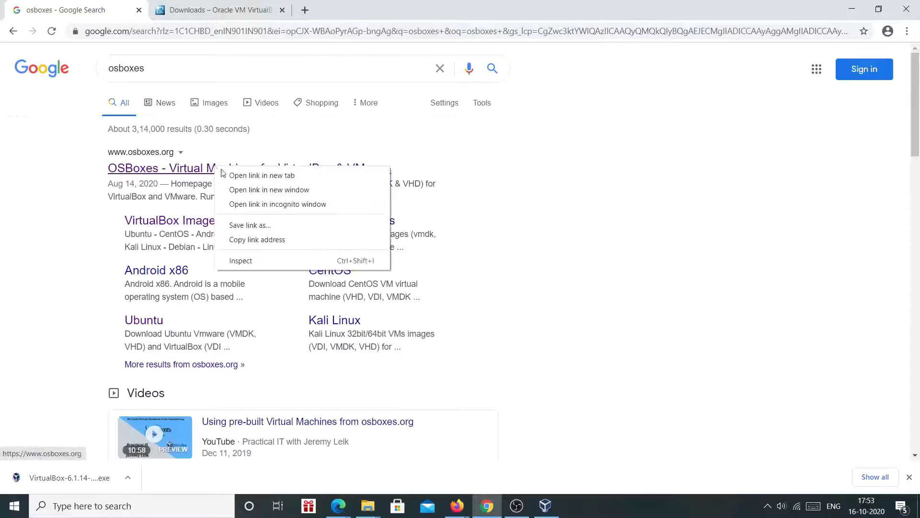
{"action": "left_click", "coordinate": [239, 174]}
{"action": "left_click", "coordinate": [338, 10]}
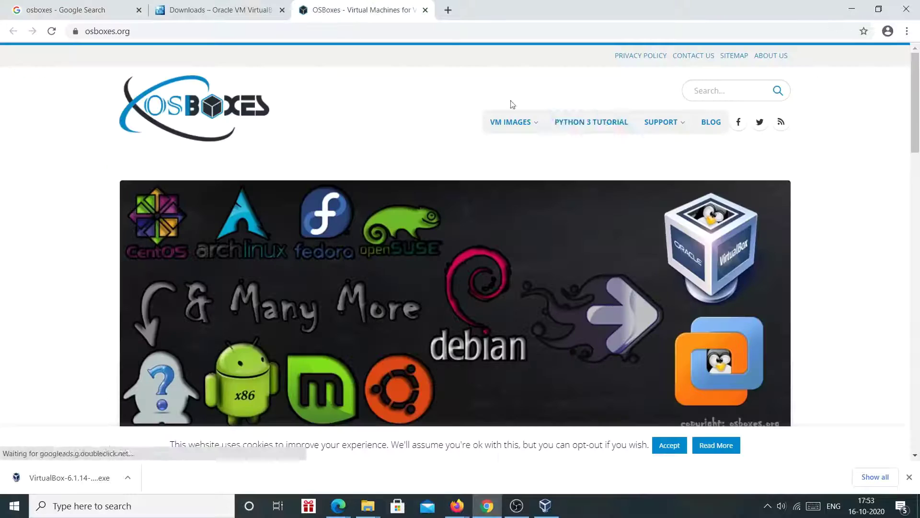
{"action": "mouse_move", "coordinate": [524, 132]}
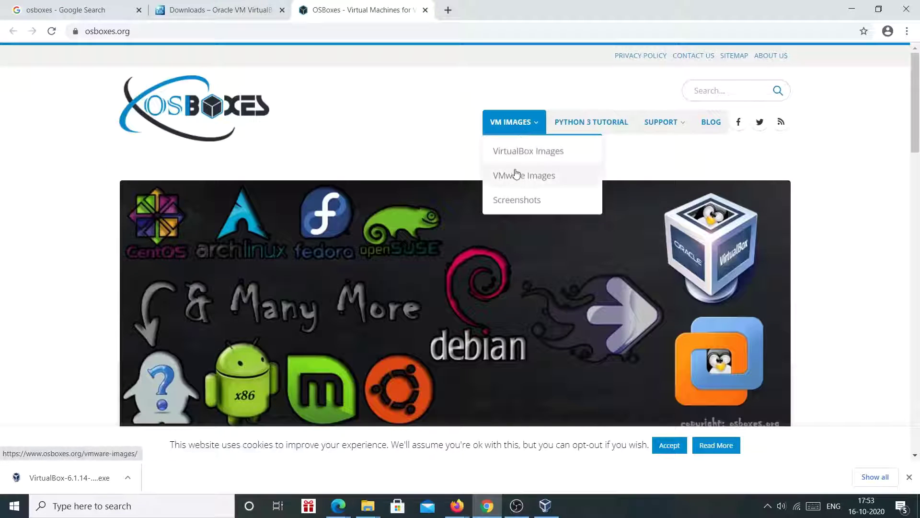
{"action": "left_click", "coordinate": [559, 158]}
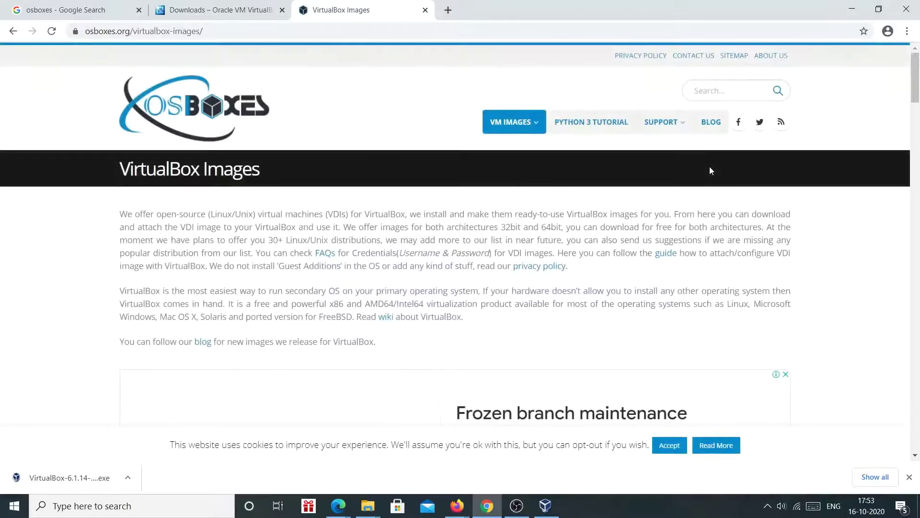
Search the OSBoxes list of VDI images for "ubun" with the browser's page search
{"action": "scroll", "coordinate": [710, 171], "scroll_direction": "down", "scroll_amount": 11}
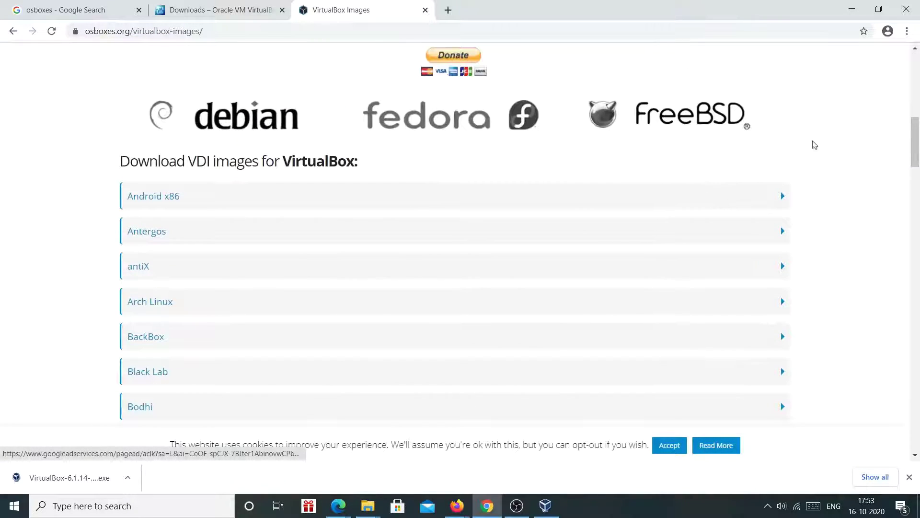
{"action": "scroll", "coordinate": [863, 187], "scroll_direction": "up", "scroll_amount": 5}
{"action": "scroll", "coordinate": [865, 188], "scroll_direction": "down", "scroll_amount": 10}
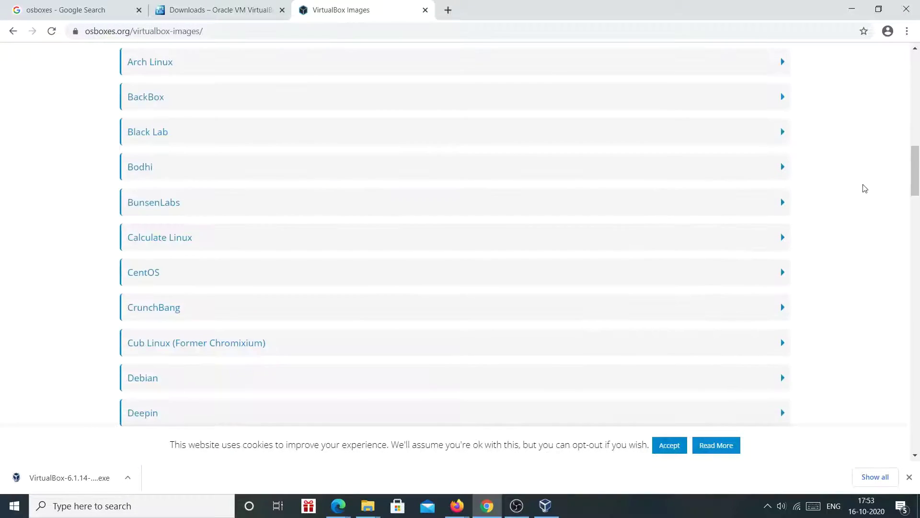
{"action": "scroll", "coordinate": [866, 188], "scroll_direction": "up", "scroll_amount": 4}
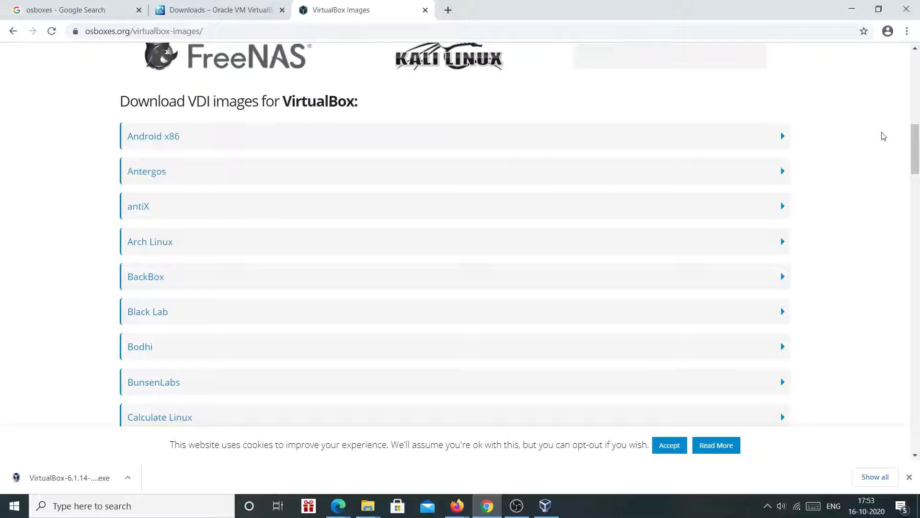
{"action": "scroll", "coordinate": [882, 139], "scroll_direction": "down", "scroll_amount": 1}
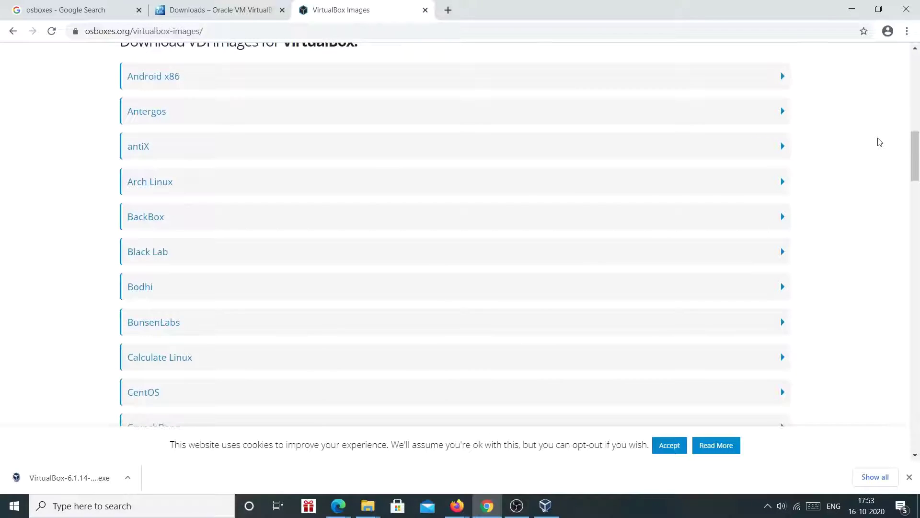
{"action": "key", "text": "ctrl+f"}
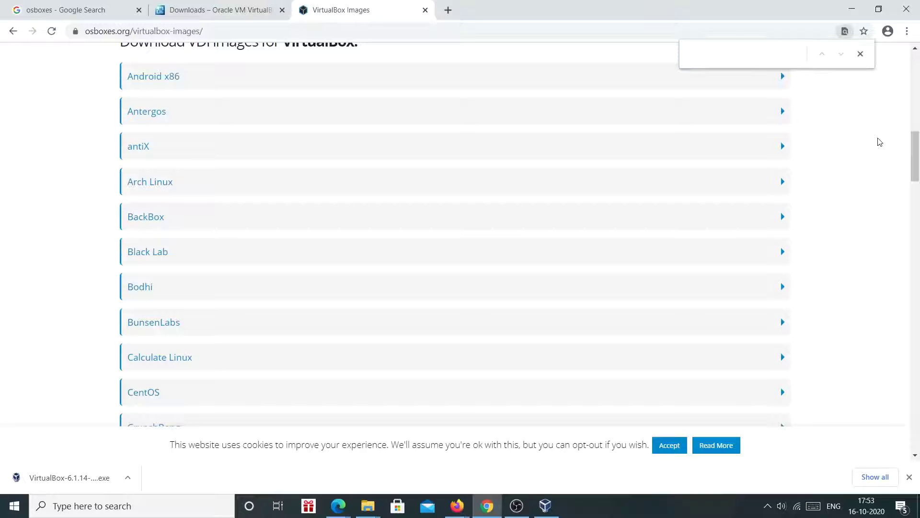
{"action": "type", "text": "ubun"}
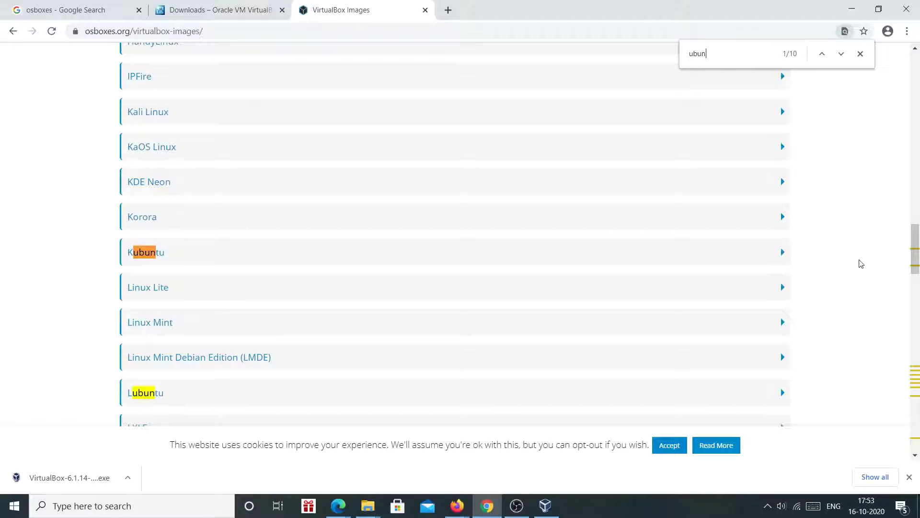
Expand the Ubuntu Budgie entry in the VirtualBox image list and open its VirtualBox (VDI) image page
{"action": "scroll", "coordinate": [861, 263], "scroll_direction": "down", "scroll_amount": 2}
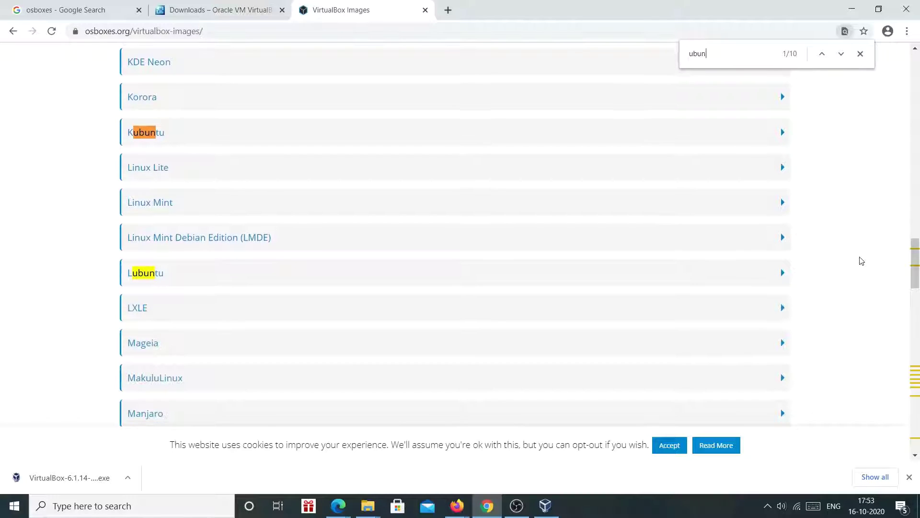
{"action": "scroll", "coordinate": [863, 261], "scroll_direction": "down", "scroll_amount": 1}
{"action": "scroll", "coordinate": [863, 260], "scroll_direction": "down", "scroll_amount": 7}
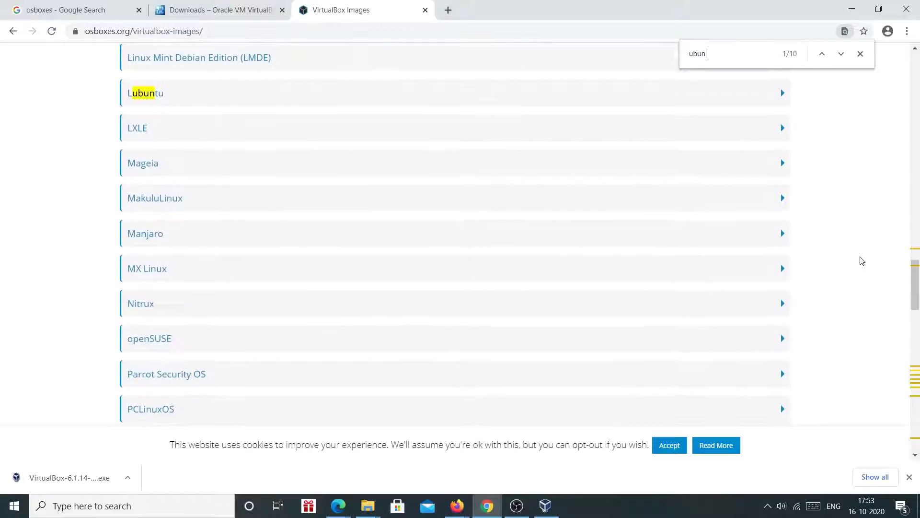
{"action": "scroll", "coordinate": [862, 266], "scroll_direction": "down", "scroll_amount": 4}
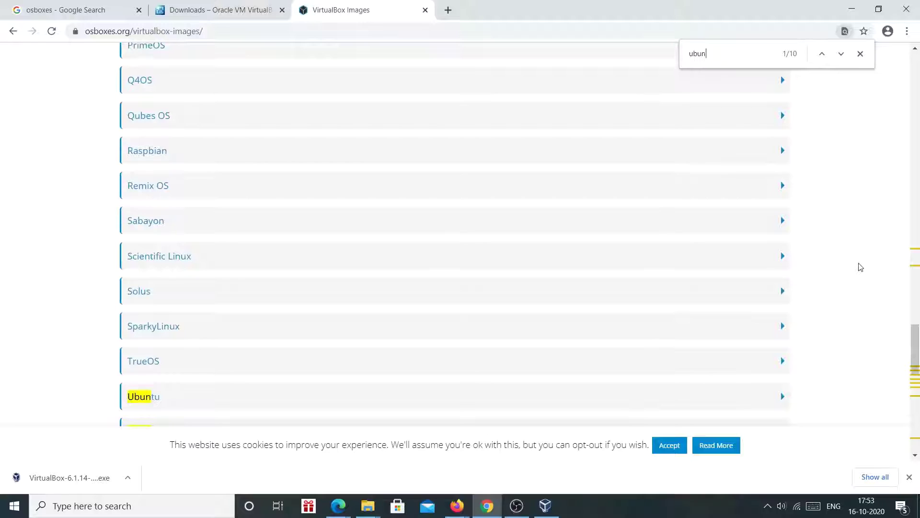
{"action": "scroll", "coordinate": [861, 268], "scroll_direction": "down", "scroll_amount": 3}
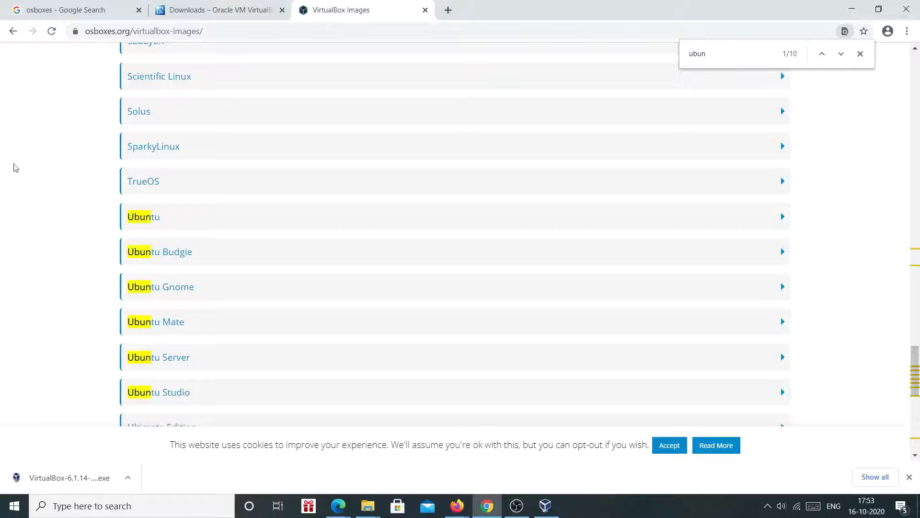
{"action": "scroll", "coordinate": [249, 169], "scroll_direction": "down", "scroll_amount": 2}
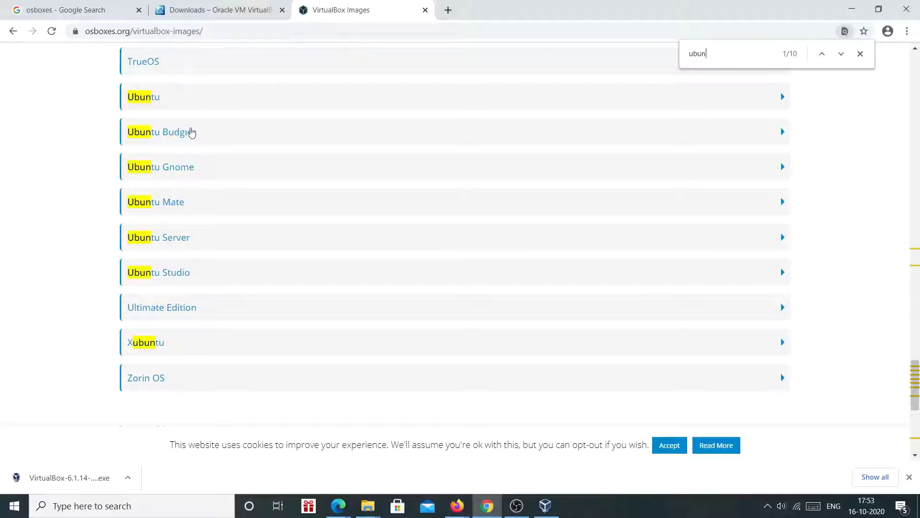
{"action": "left_click", "coordinate": [191, 136]}
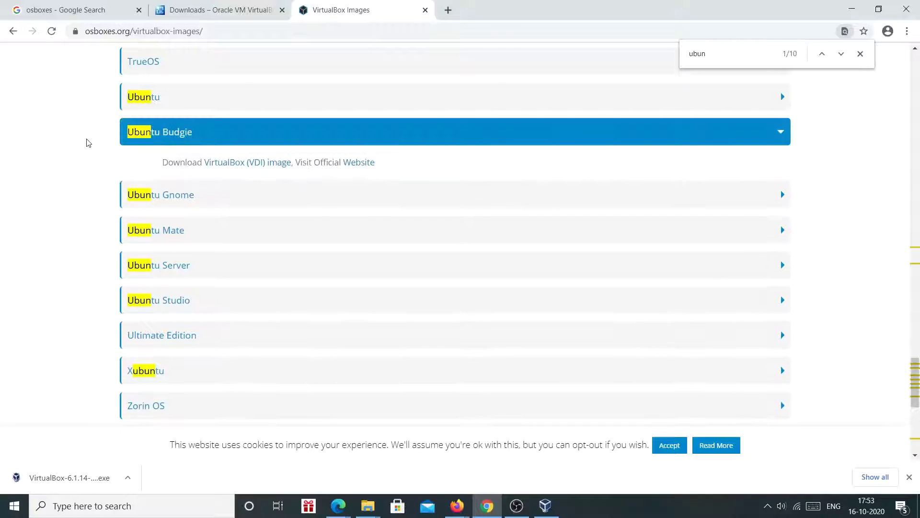
{"action": "left_click", "coordinate": [262, 164]}
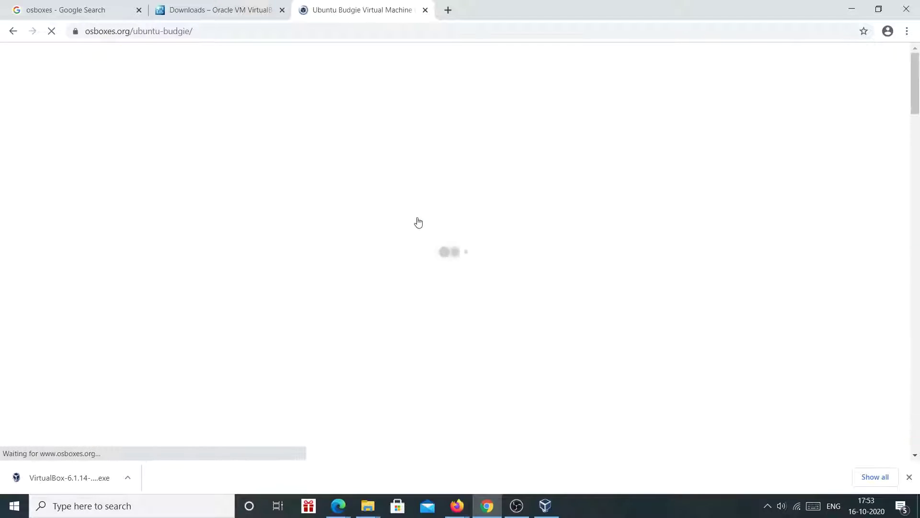
Look through the Ubuntu Budgie releases and the VirtualBox (VDI) images offered for each version
{"action": "scroll", "coordinate": [232, 225], "scroll_direction": "down", "scroll_amount": 10}
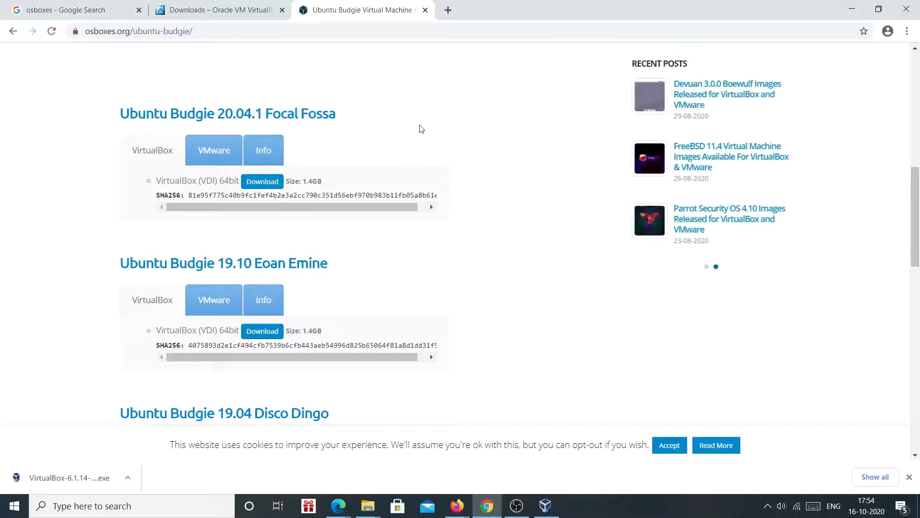
{"action": "scroll", "coordinate": [478, 145], "scroll_direction": "down", "scroll_amount": 3}
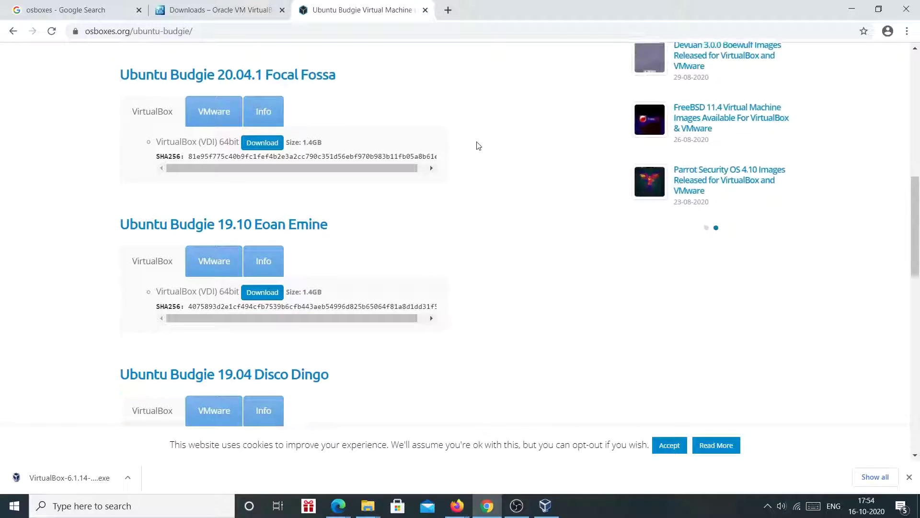
{"action": "scroll", "coordinate": [432, 139], "scroll_direction": "up", "scroll_amount": 3}
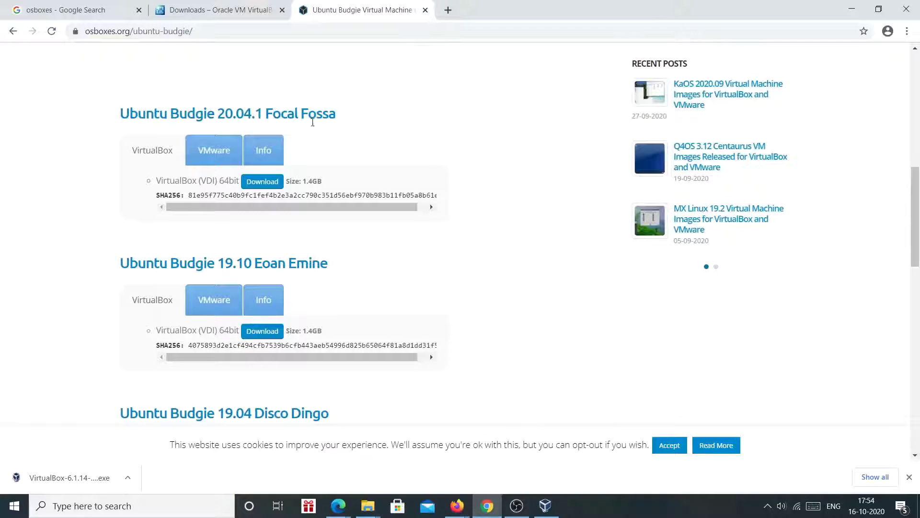
{"action": "scroll", "coordinate": [375, 130], "scroll_direction": "down", "scroll_amount": 2}
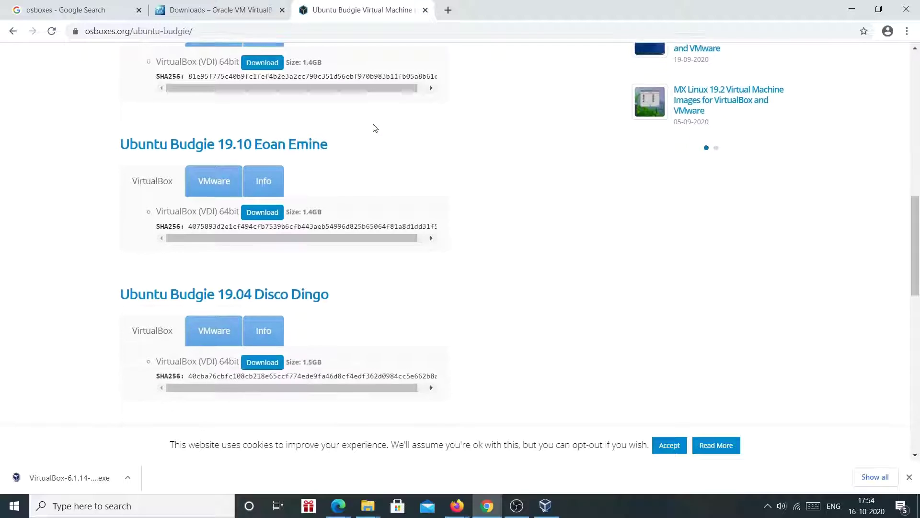
{"action": "scroll", "coordinate": [375, 127], "scroll_direction": "down", "scroll_amount": 1}
{"action": "scroll", "coordinate": [375, 126], "scroll_direction": "down", "scroll_amount": 2}
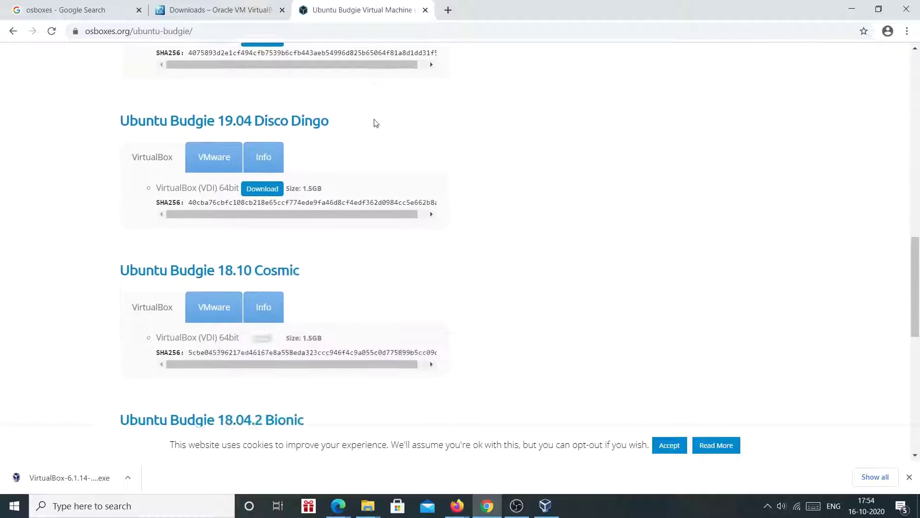
{"action": "scroll", "coordinate": [374, 121], "scroll_direction": "down", "scroll_amount": 2}
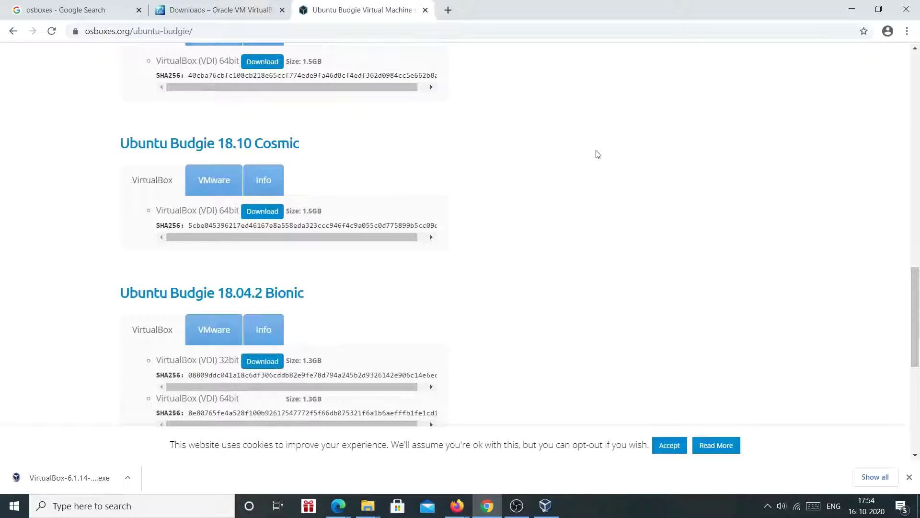
{"action": "scroll", "coordinate": [599, 150], "scroll_direction": "down", "scroll_amount": 5}
{"action": "scroll", "coordinate": [600, 151], "scroll_direction": "up", "scroll_amount": 10}
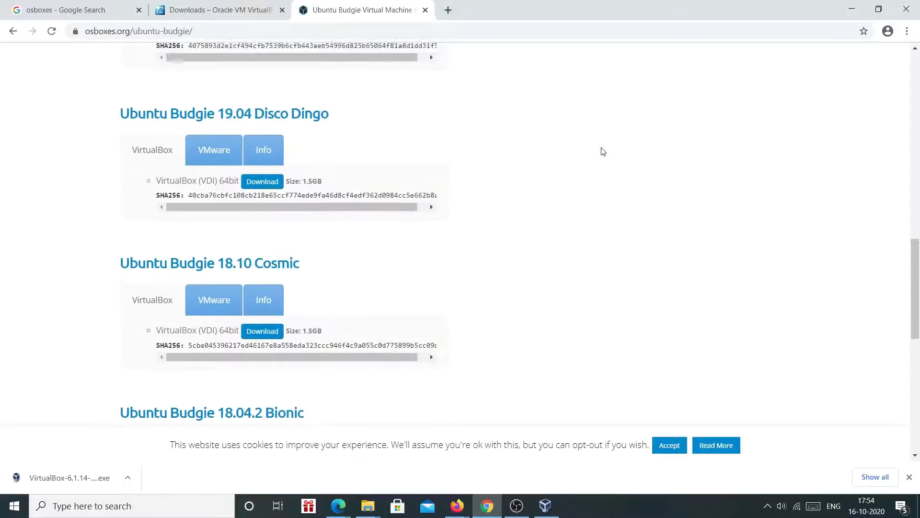
{"action": "scroll", "coordinate": [603, 152], "scroll_direction": "up", "scroll_amount": 1}
{"action": "scroll", "coordinate": [603, 151], "scroll_direction": "up", "scroll_amount": 2}
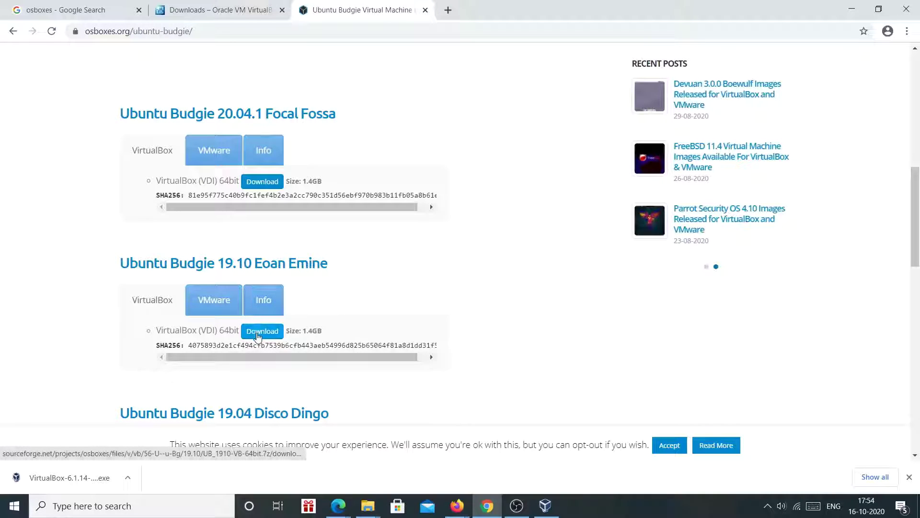
Start downloading the 64-bit VirtualBox image of Ubuntu Budgie 19.10 and cancel that download
{"action": "left_click", "coordinate": [258, 336]}
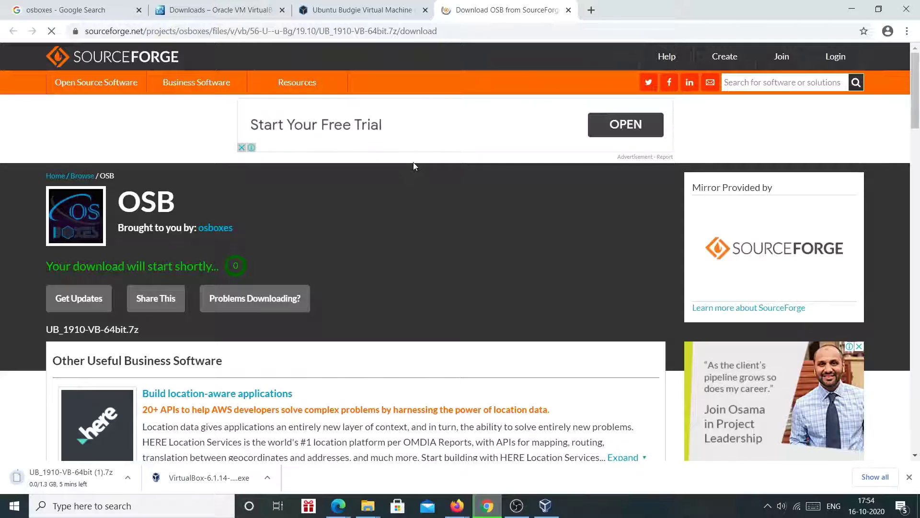
{"action": "left_click", "coordinate": [128, 478]}
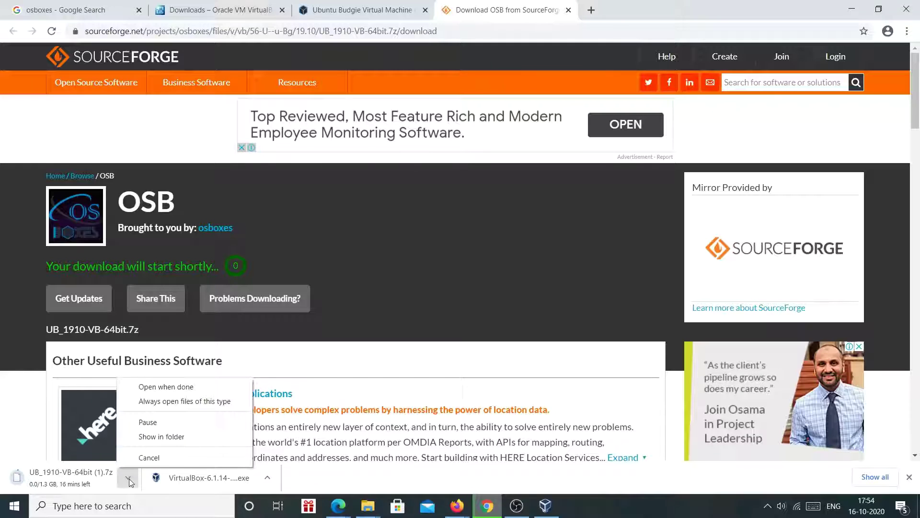
{"action": "left_click", "coordinate": [149, 457]}
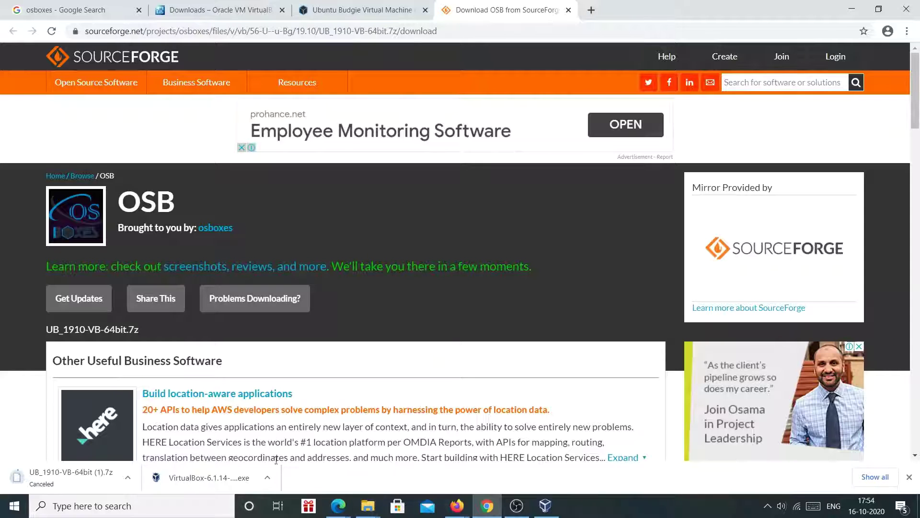
Close the extra Downloads window in File Explorer and cut UB_1910-VB-64bit.7z from the remaining Downloads folder
{"action": "mouse_move", "coordinate": [367, 506]}
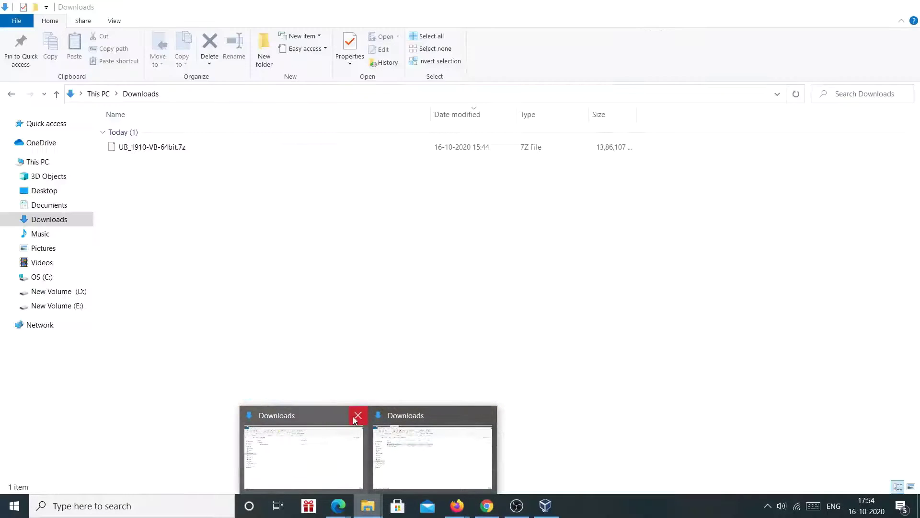
{"action": "left_click", "coordinate": [358, 416]}
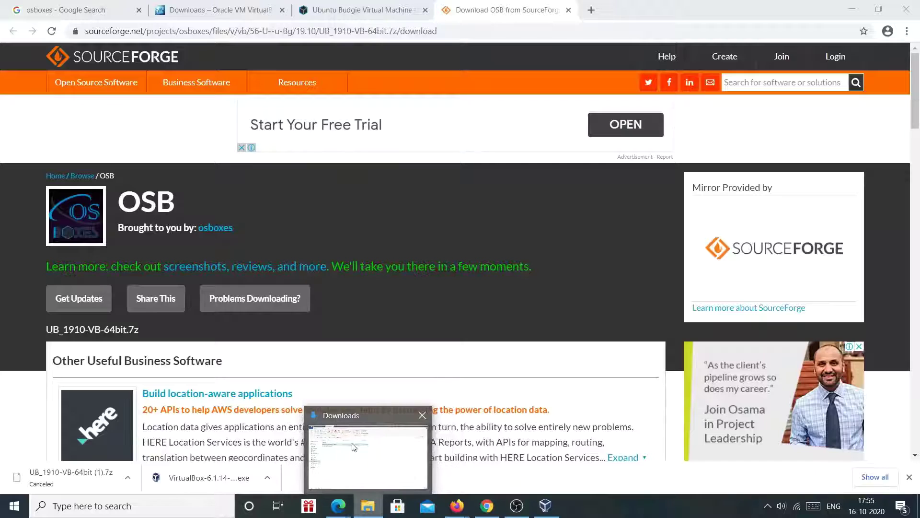
{"action": "left_click", "coordinate": [361, 446]}
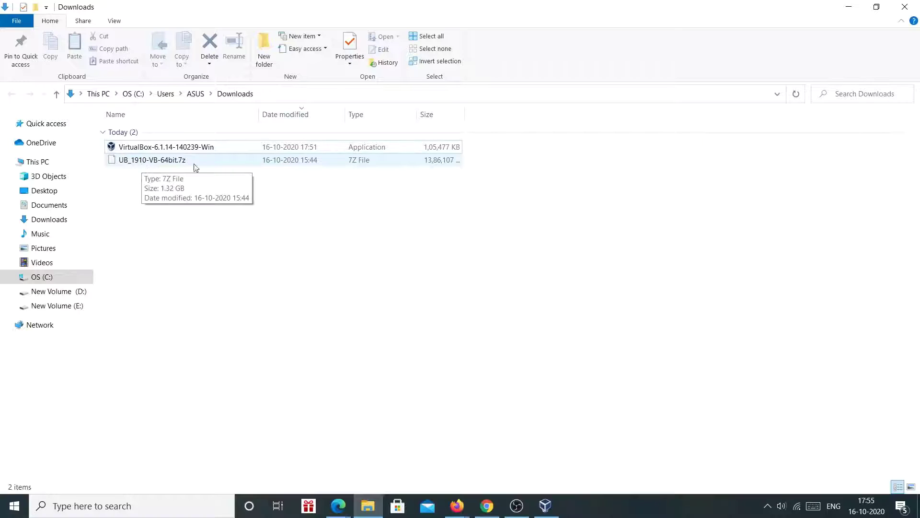
{"action": "right_click", "coordinate": [164, 162]}
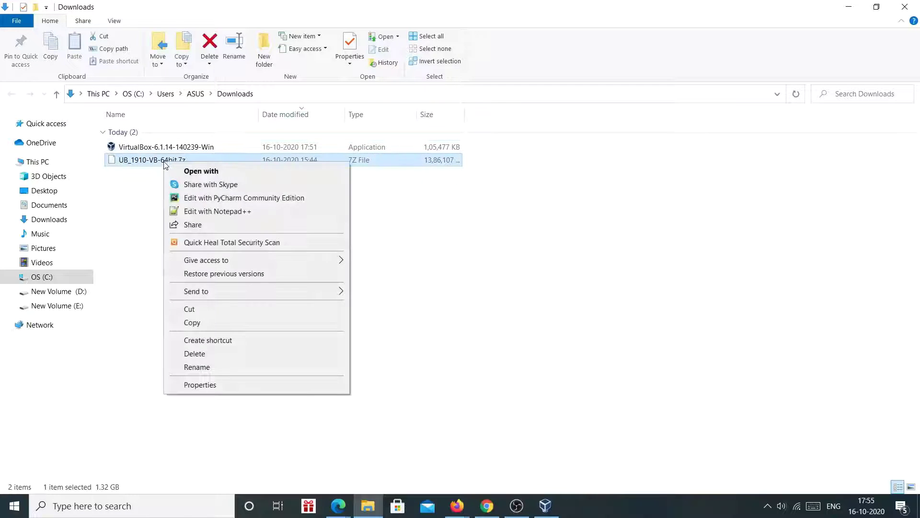
{"action": "left_click", "coordinate": [214, 314]}
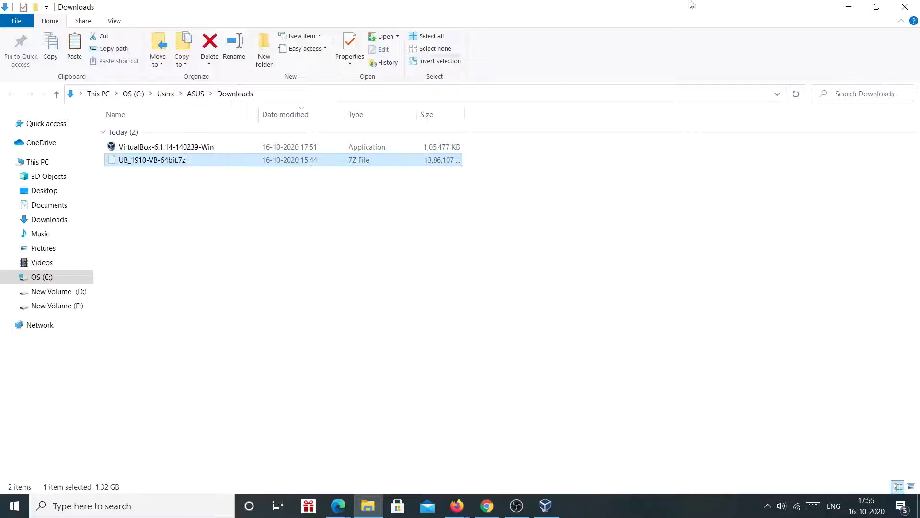
Minimize the open windows and create a desktop folder named "ubuntu images"
{"action": "left_click", "coordinate": [849, 8]}
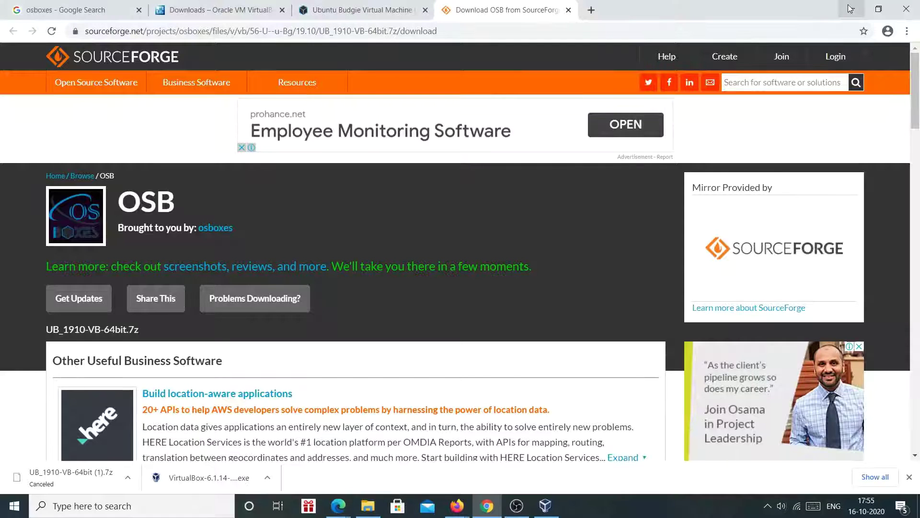
{"action": "left_click", "coordinate": [850, 9]}
{"action": "left_click", "coordinate": [850, 5]}
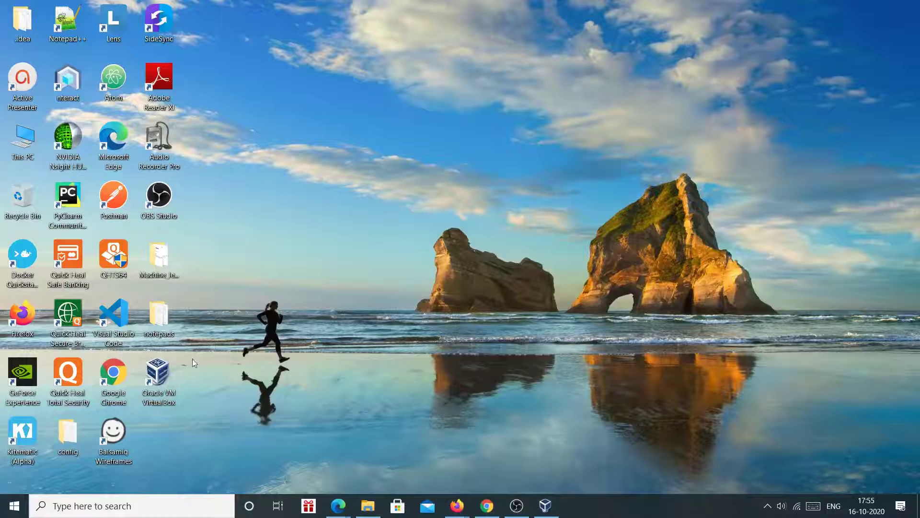
{"action": "right_click", "coordinate": [212, 352]}
{"action": "mouse_move", "coordinate": [272, 313]}
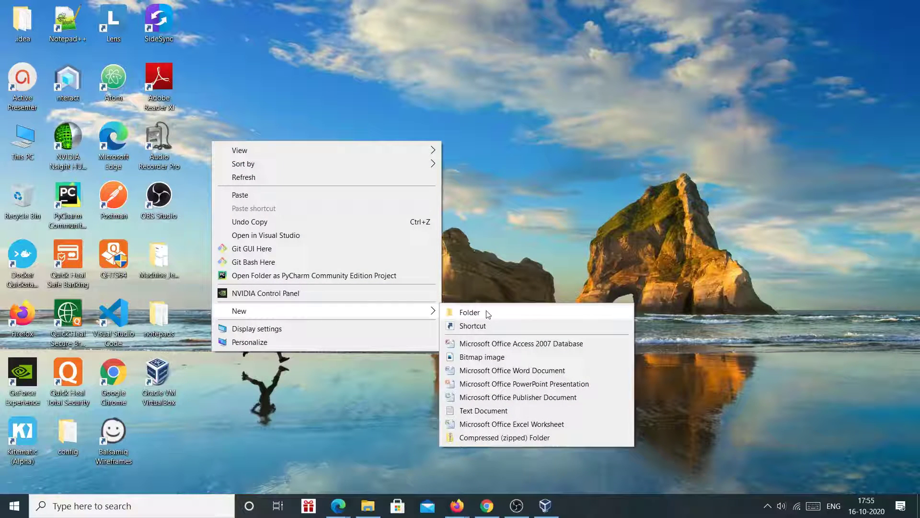
{"action": "left_click", "coordinate": [469, 312]}
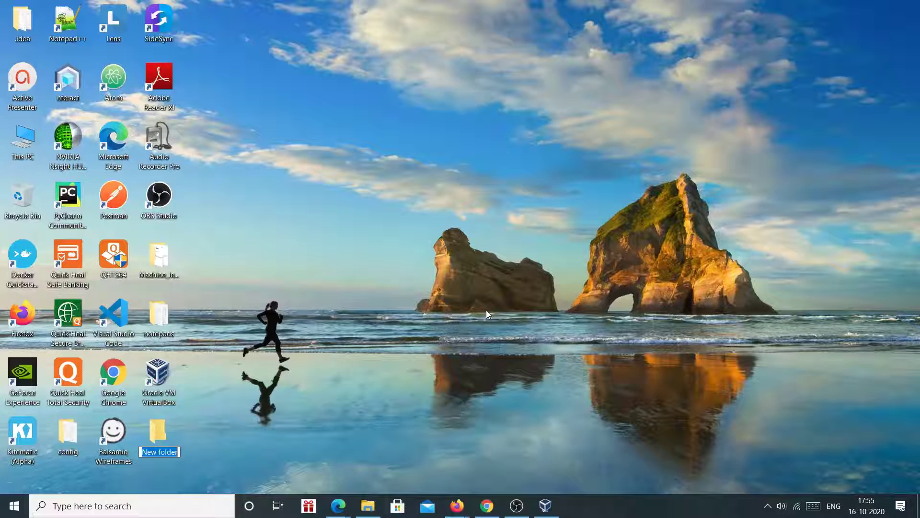
{"action": "type", "text": "ubuntu"}
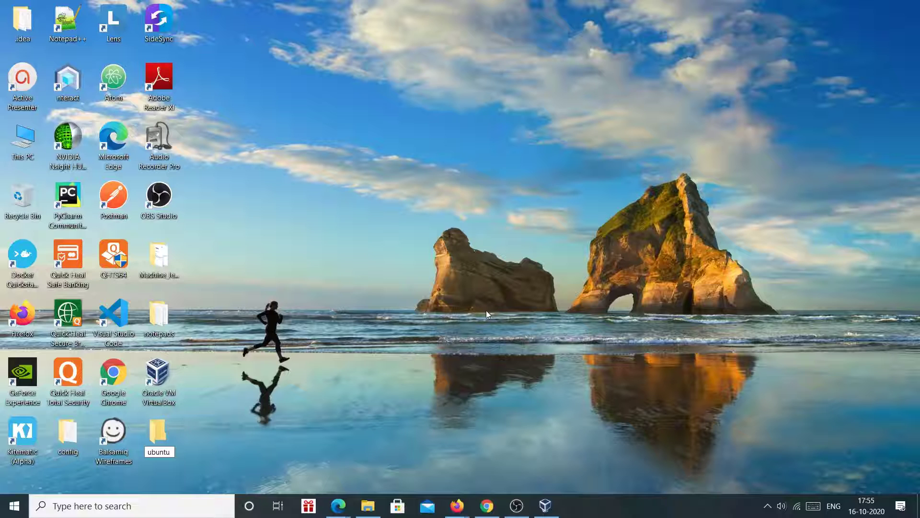
{"action": "type", "text": " images"}
{"action": "key", "text": "Return"}
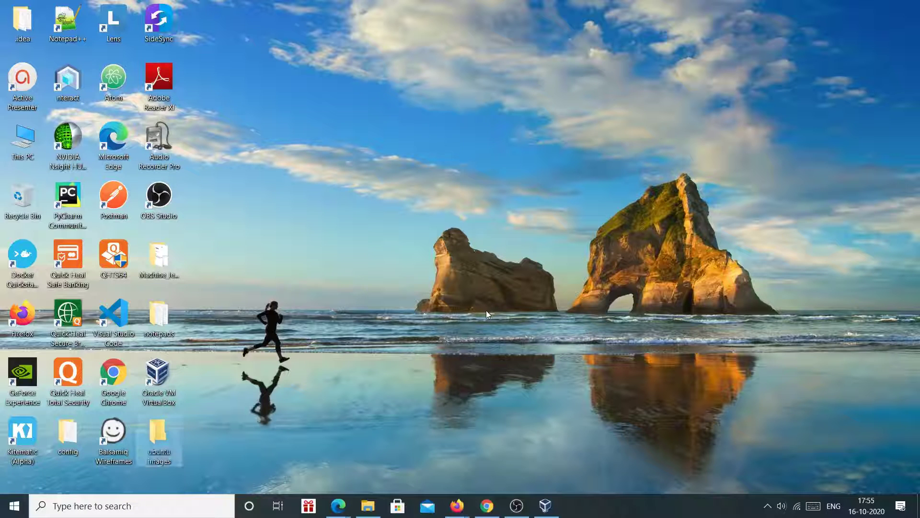
Open the "ubuntu images" desktop folder, maximize it and paste the cut UB_1910-VB-64bit.7z archive into it
{"action": "key", "text": "Return"}
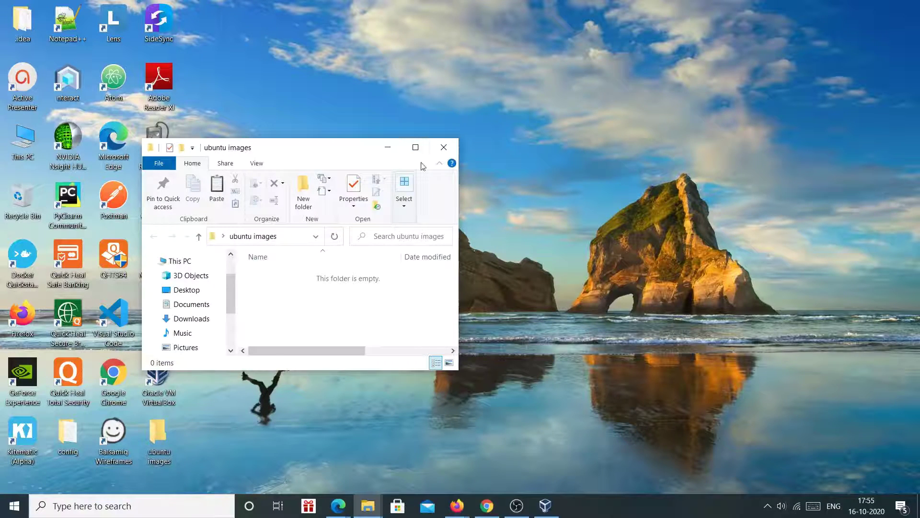
{"action": "left_click", "coordinate": [416, 147]}
{"action": "key", "text": "ctrl+v"}
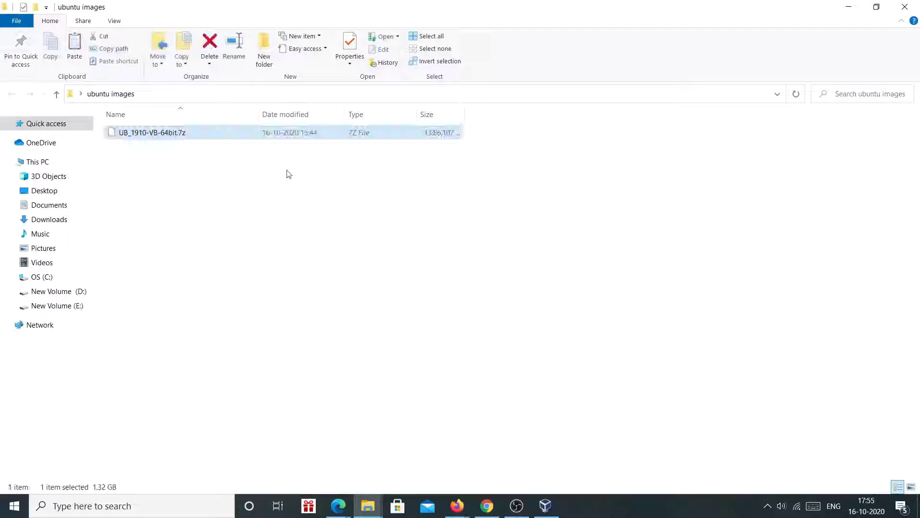
{"action": "left_click", "coordinate": [235, 172]}
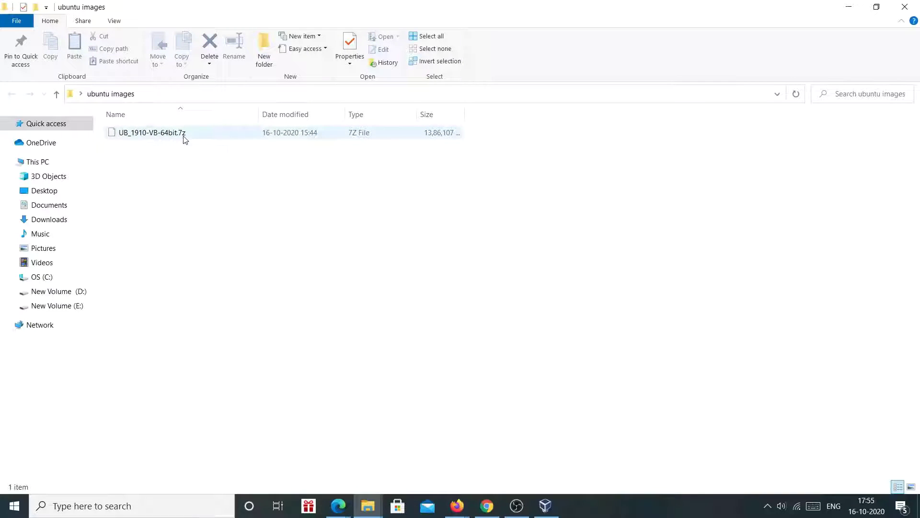
{"action": "mouse_move", "coordinate": [182, 139]}
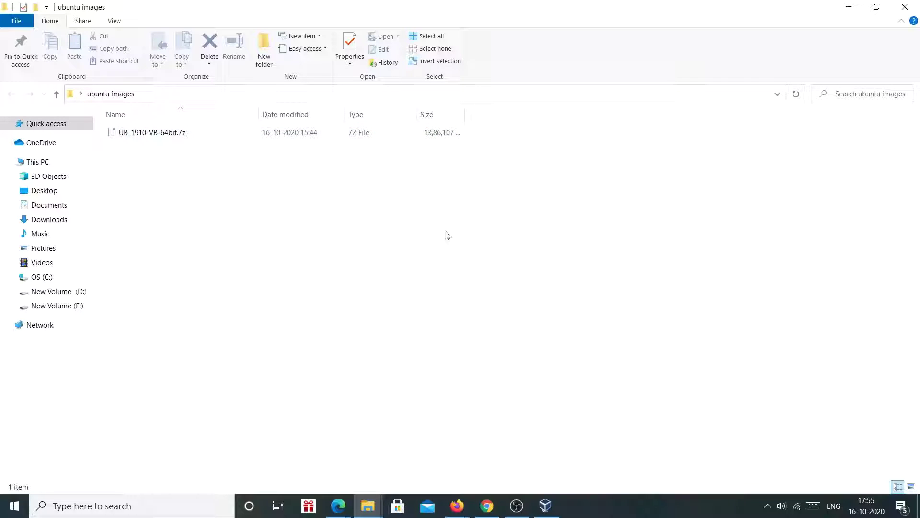
Switch to Chrome and replace the osboxes Google search with a search for "7zip download"
{"action": "left_click", "coordinate": [487, 506]}
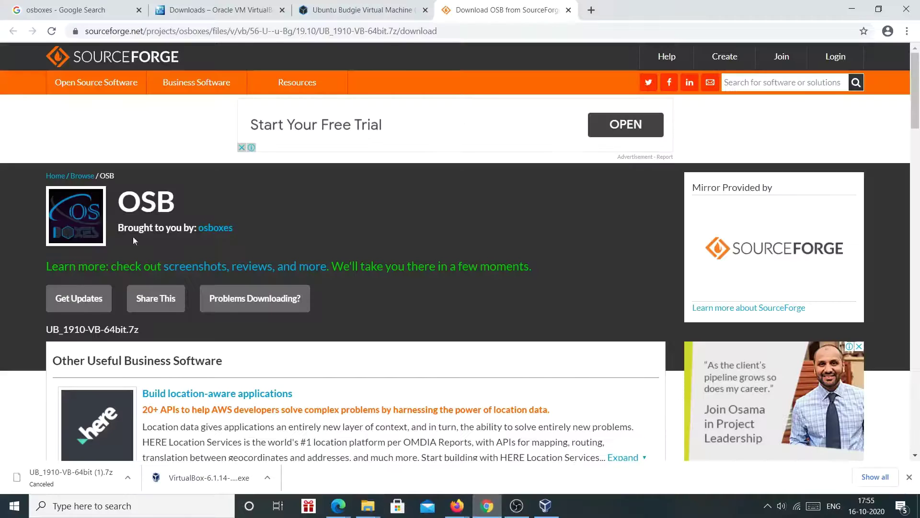
{"action": "left_click", "coordinate": [52, 4]}
{"action": "left_click_drag", "start_coordinate": [176, 68], "coordinate": [96, 70]}
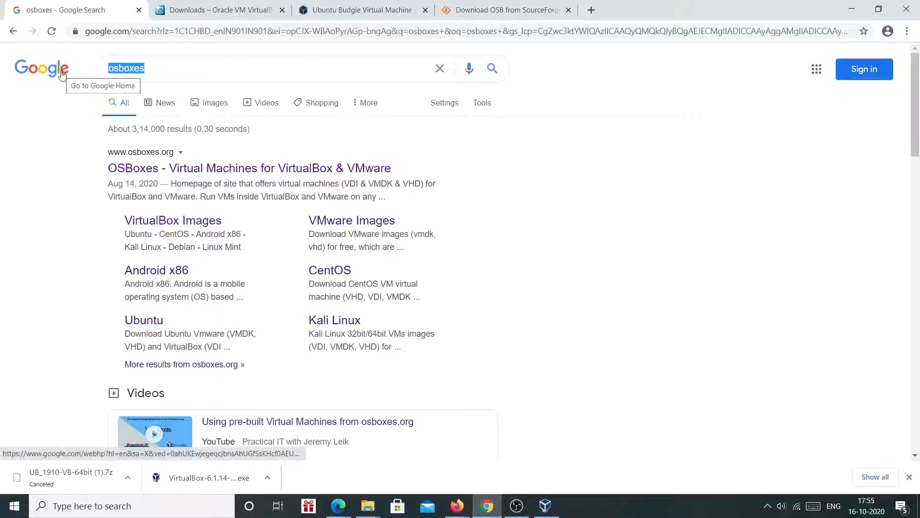
{"action": "type", "text": "7zip"}
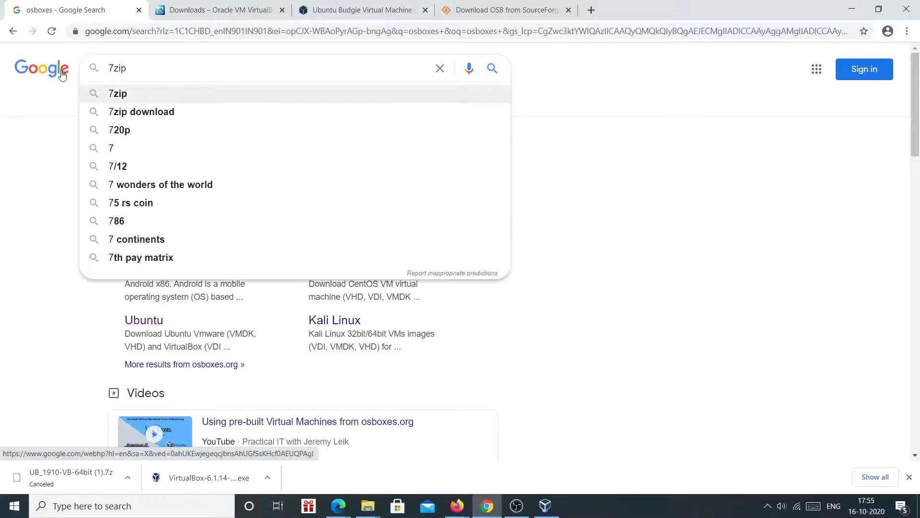
{"action": "key", "text": "Down"}
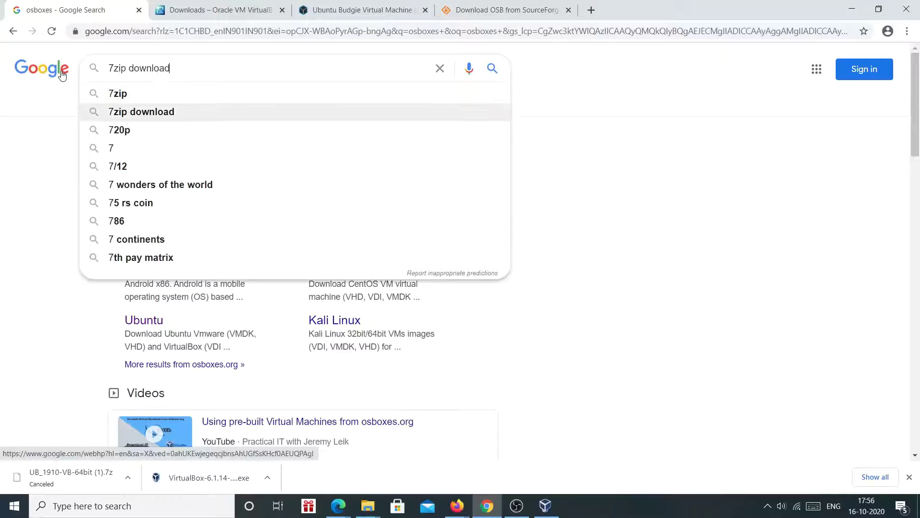
{"action": "key", "text": "Return"}
Open the 7-zip.org download page in a new tab and download the 64-bit x64 .exe installer of 7-Zip 19.00
{"action": "right_click", "coordinate": [170, 178]}
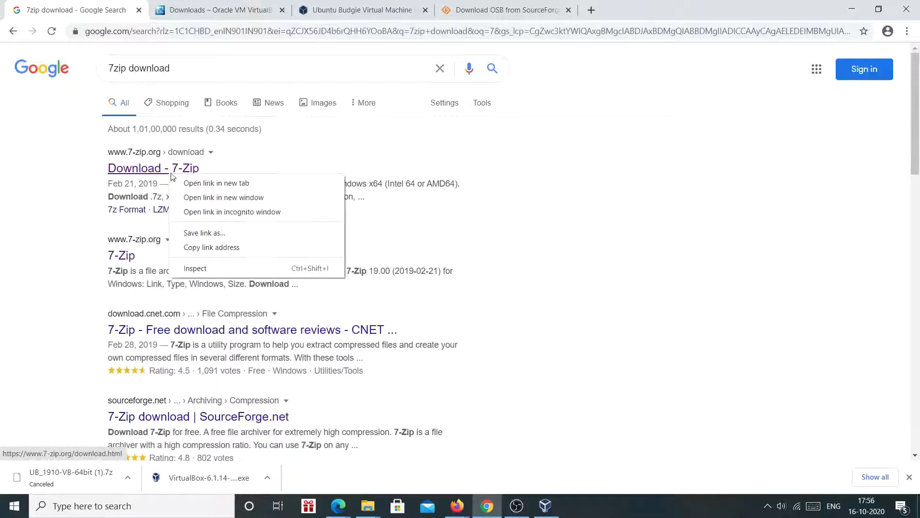
{"action": "left_click", "coordinate": [185, 183]}
{"action": "left_click", "coordinate": [218, 14]}
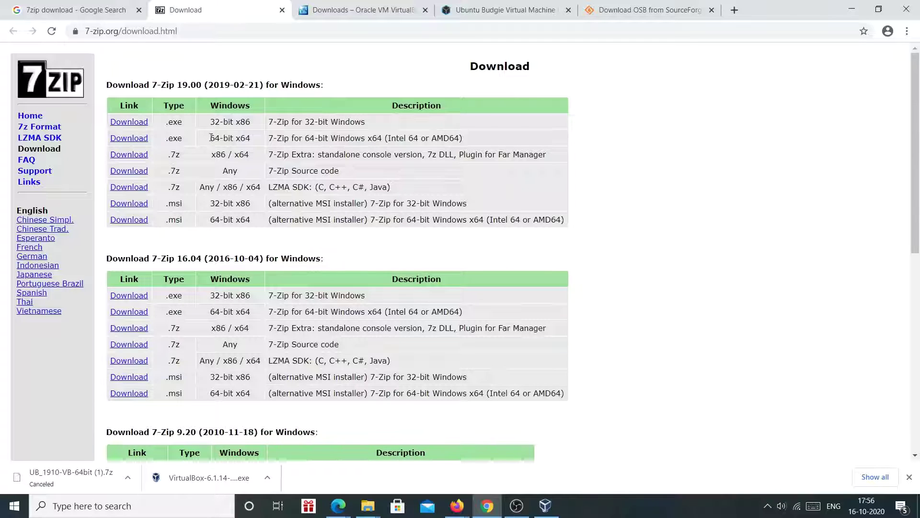
{"action": "left_click_drag", "start_coordinate": [210, 138], "coordinate": [237, 137]}
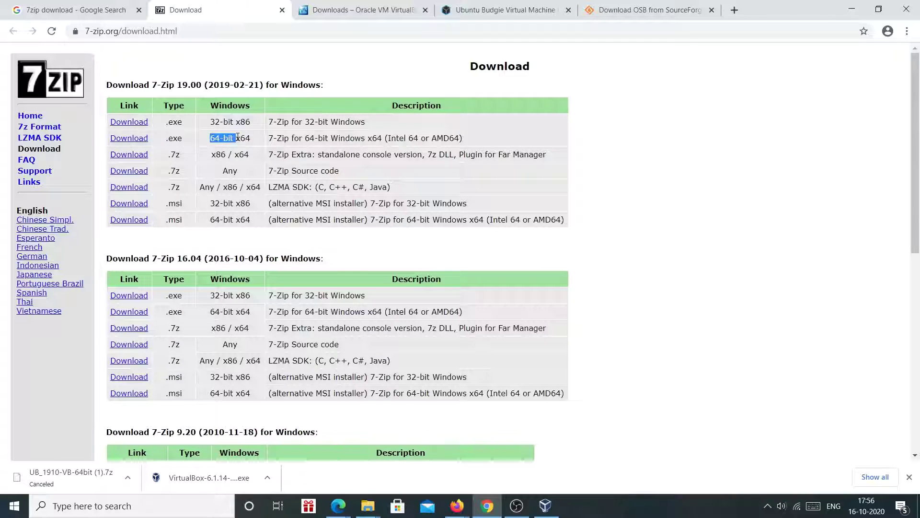
{"action": "left_click", "coordinate": [129, 139]}
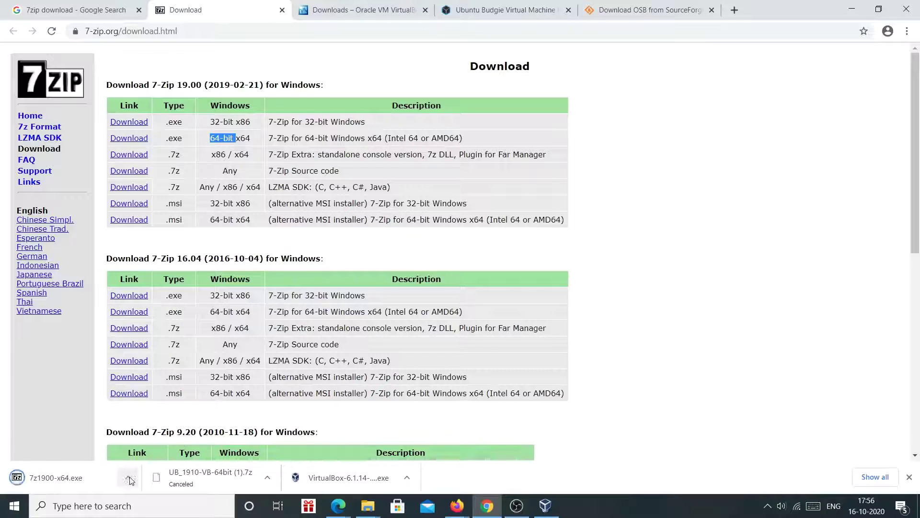
Show the downloaded 7z1900-x64 installer in its folder, run it and install 7-Zip 19.00 (x64)
{"action": "left_click", "coordinate": [127, 478]}
{"action": "left_click", "coordinate": [150, 437]}
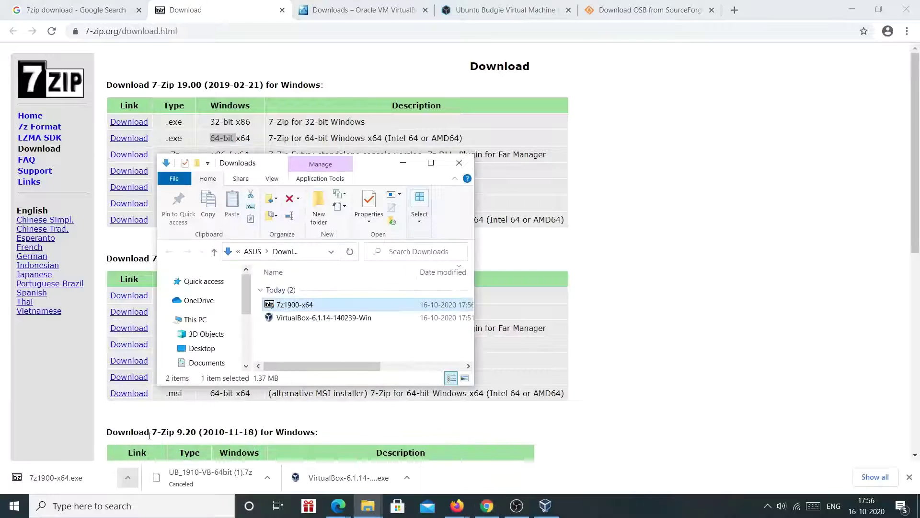
{"action": "left_click", "coordinate": [424, 162]}
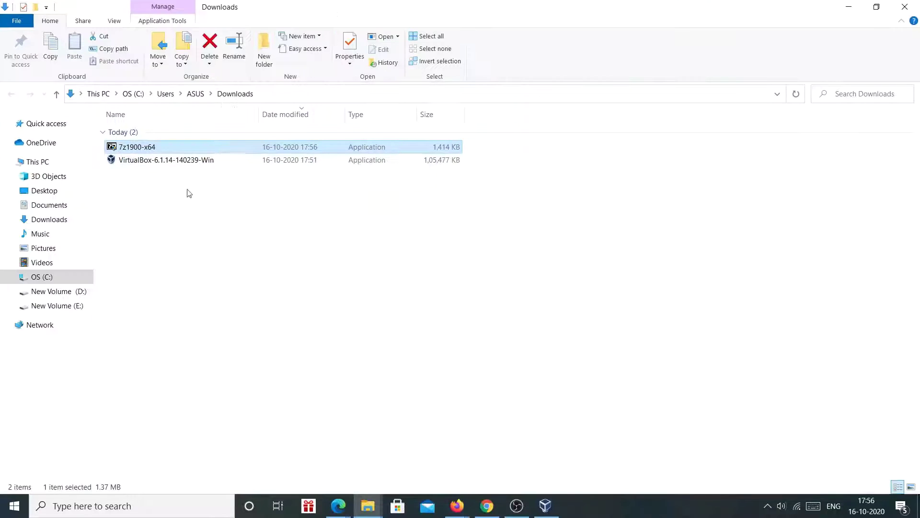
{"action": "double_click", "coordinate": [142, 148]}
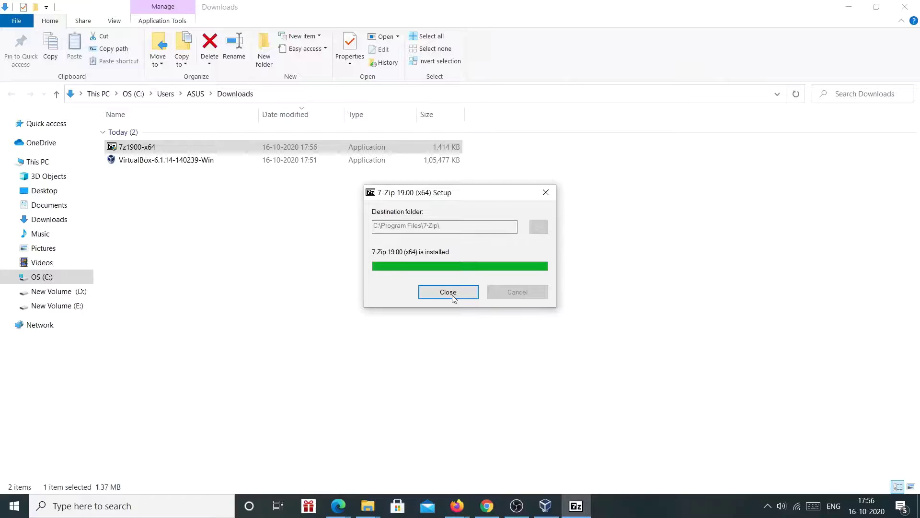
{"action": "left_click", "coordinate": [452, 292]}
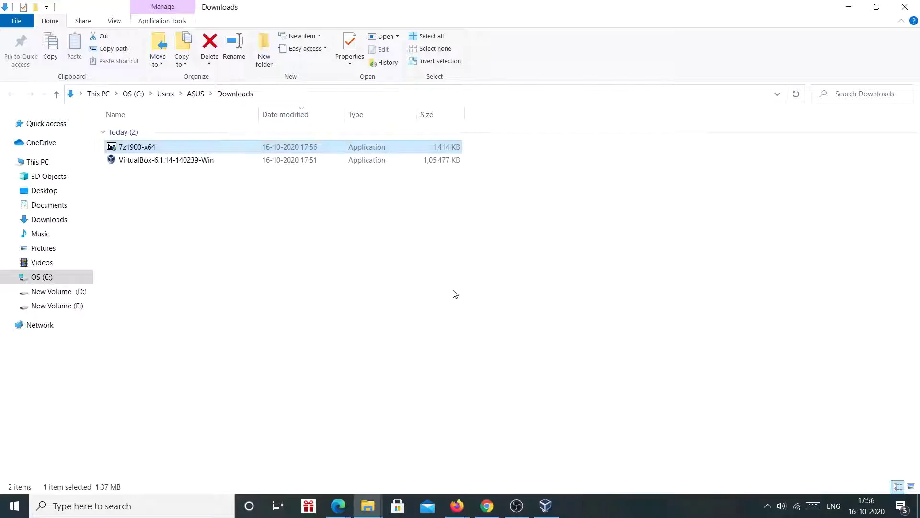
Return to the "ubuntu images" folder and extract UB_1910-VB-64bit.7z with 7-Zip into a UB_1910-VB-64bit subfolder
{"action": "left_click", "coordinate": [850, 9]}
{"action": "left_click", "coordinate": [853, 8]}
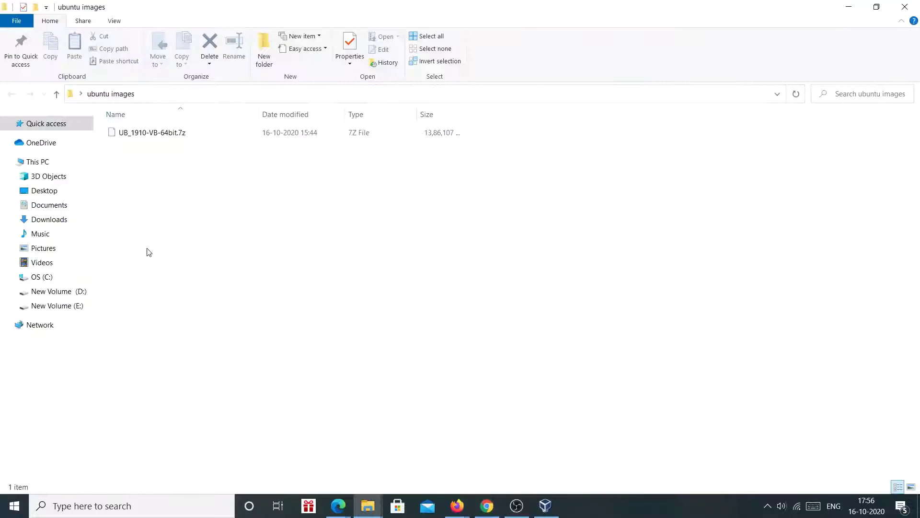
{"action": "right_click", "coordinate": [164, 241]}
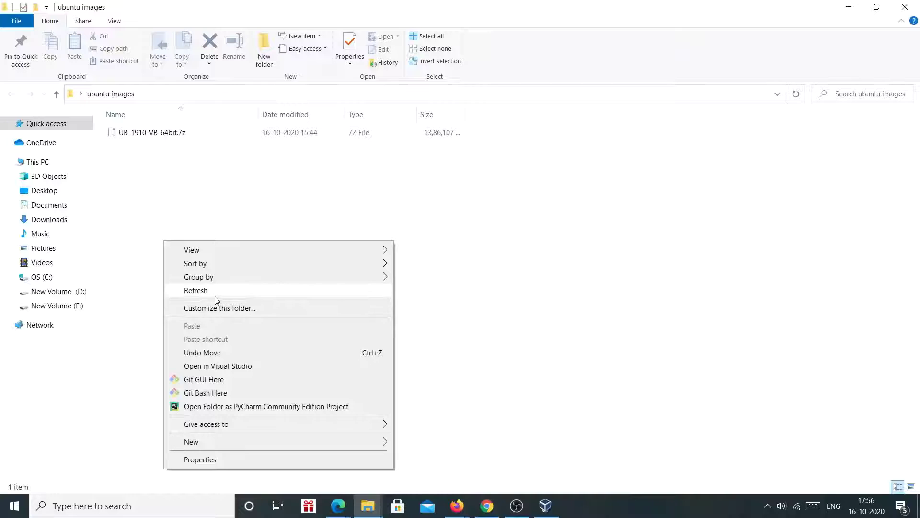
{"action": "left_click", "coordinate": [215, 298]}
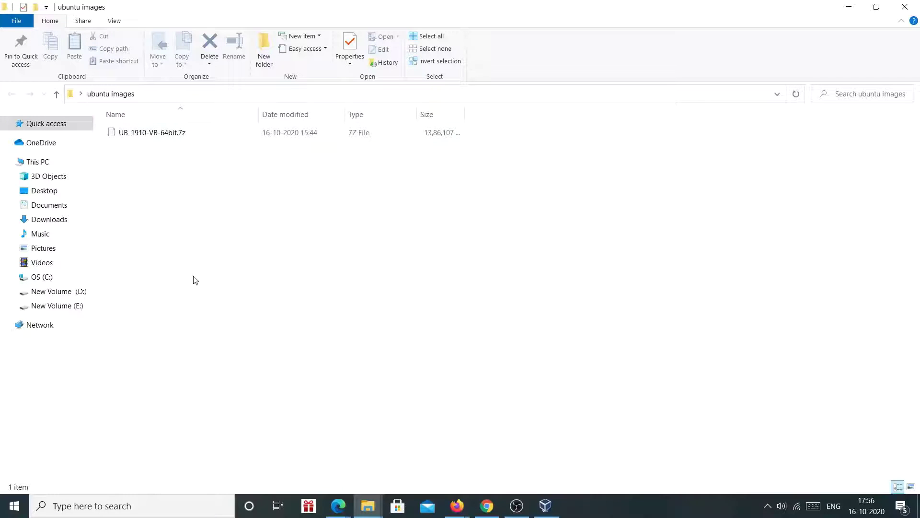
{"action": "right_click", "coordinate": [167, 133]}
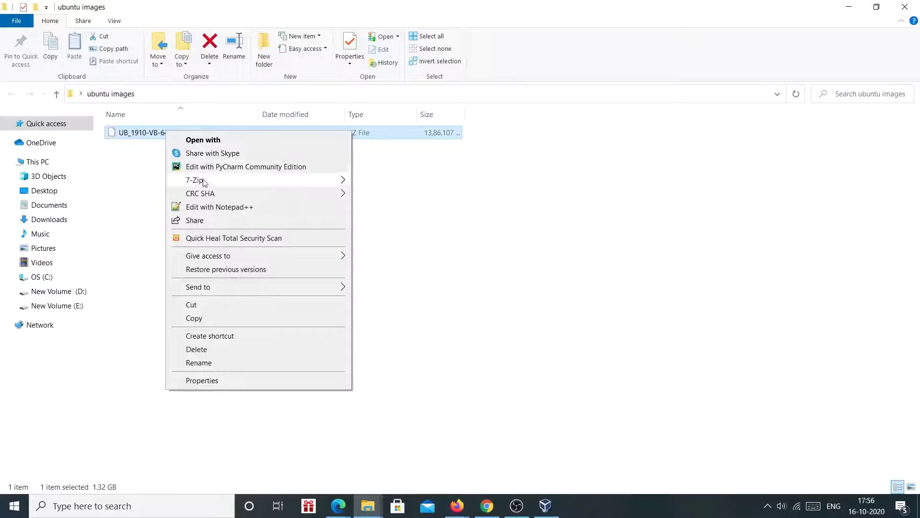
{"action": "mouse_move", "coordinate": [195, 186]}
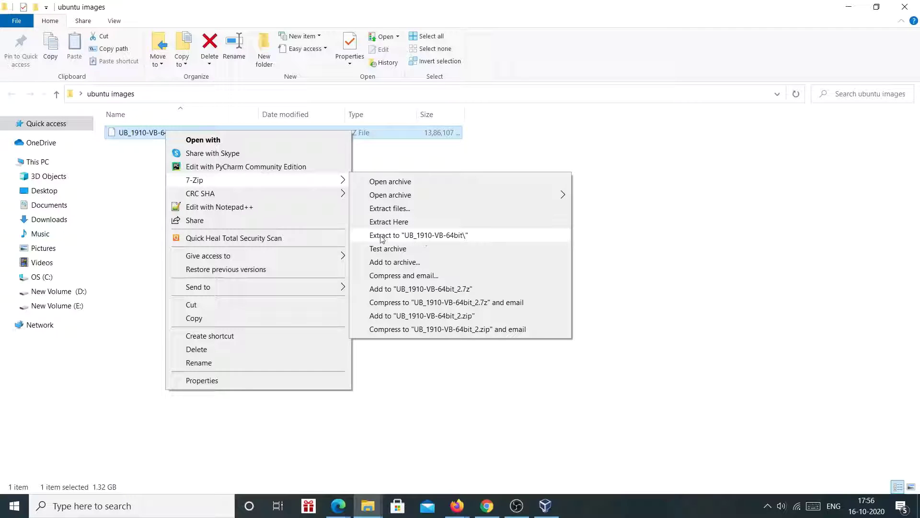
{"action": "left_click", "coordinate": [460, 235]}
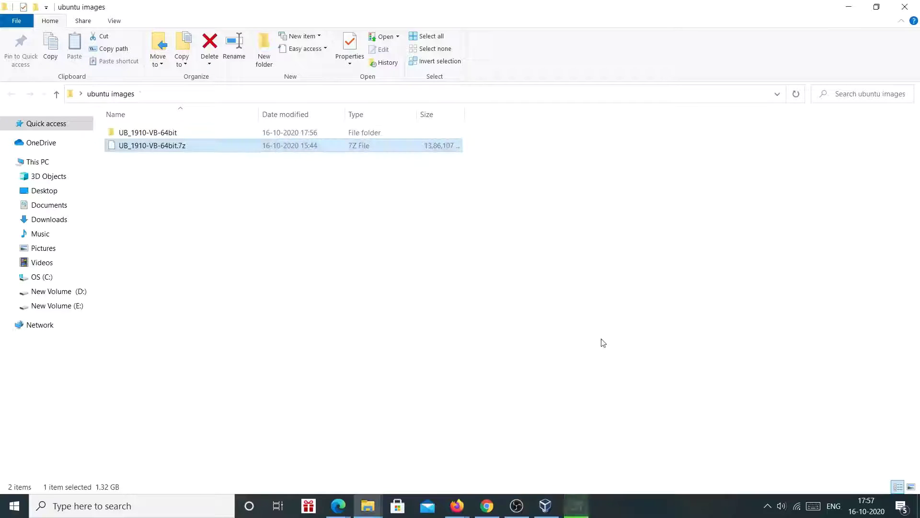
Check the extracted disk image in the 64bit subfolder of UB_1910-VB-64bit and minimize File Explorer
{"action": "double_click", "coordinate": [186, 136]}
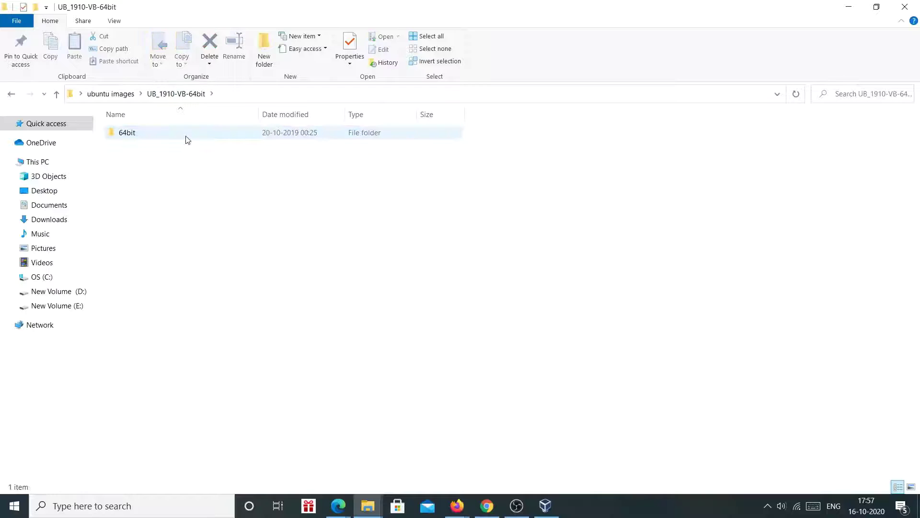
{"action": "double_click", "coordinate": [187, 136]}
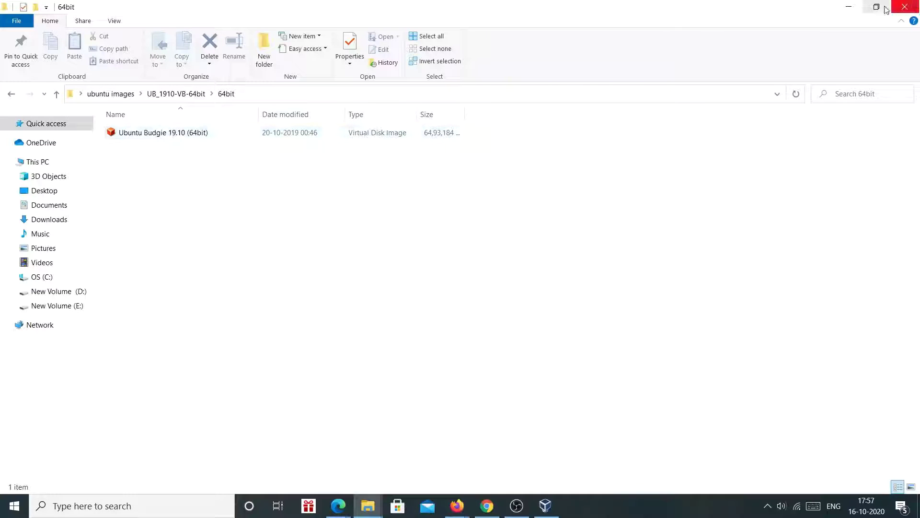
{"action": "left_click", "coordinate": [850, 8]}
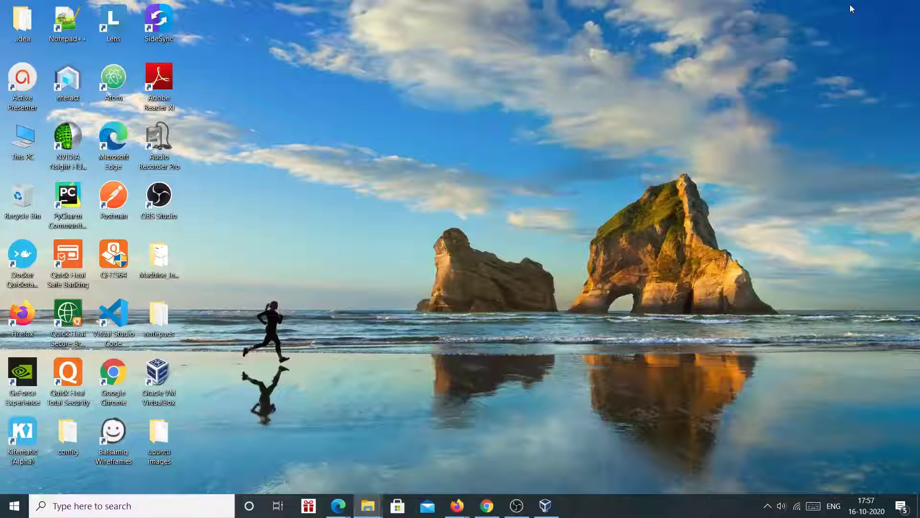
Switch to Oracle VM VirtualBox Manager and start a new virtual machine named "ubuntu - 1910"
{"action": "left_click", "coordinate": [546, 512]}
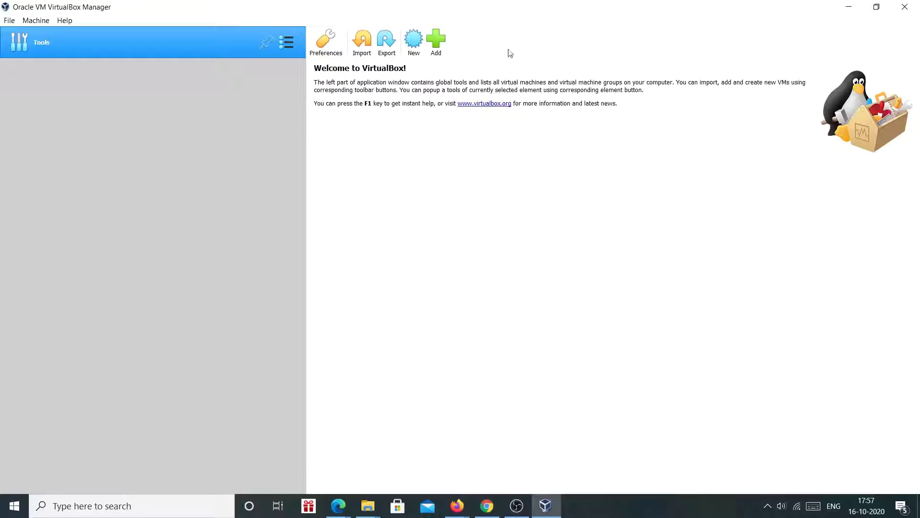
{"action": "left_click", "coordinate": [415, 48]}
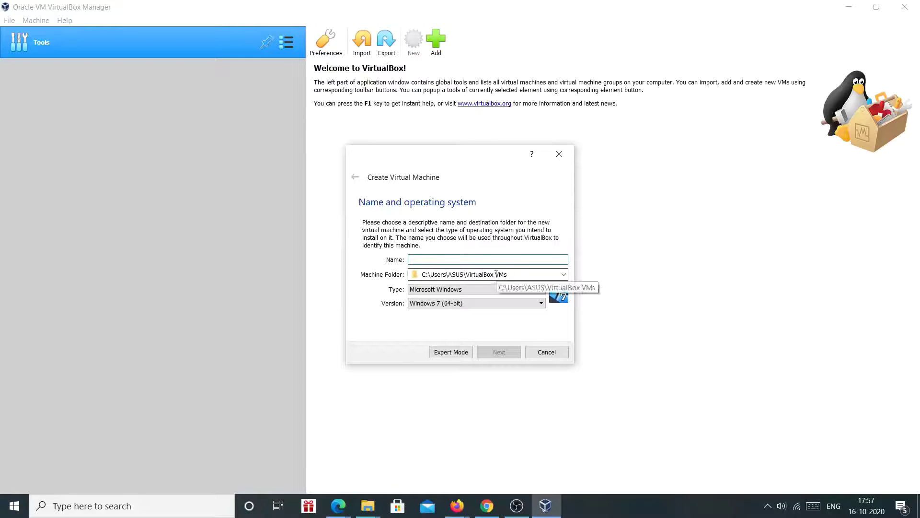
{"action": "type", "text": "ub"}
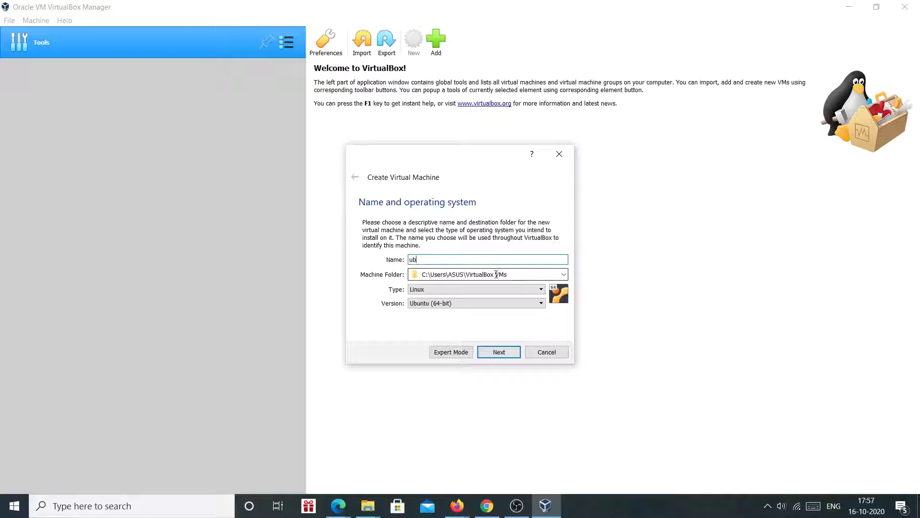
{"action": "type", "text": "untu - 1910"}
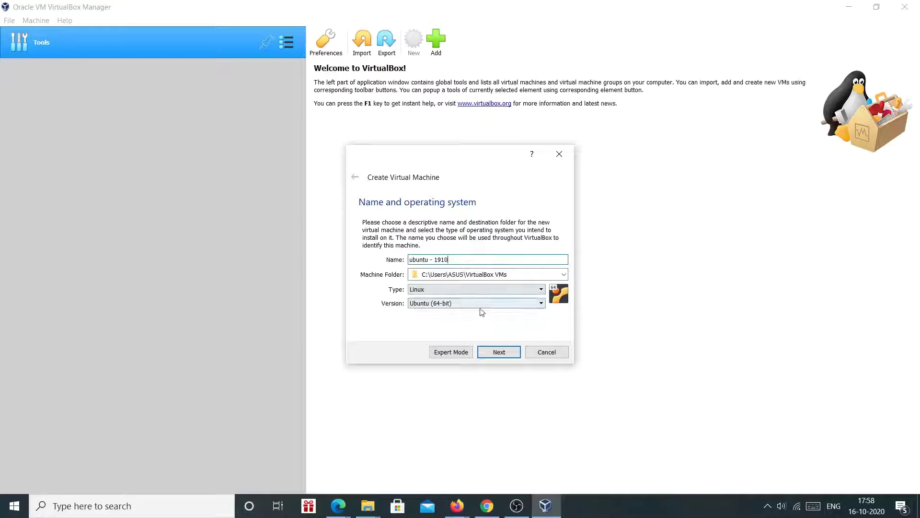
Try to continue the virtual machine setup with the default VirtualBox VMs machine folder
{"action": "left_click", "coordinate": [504, 351]}
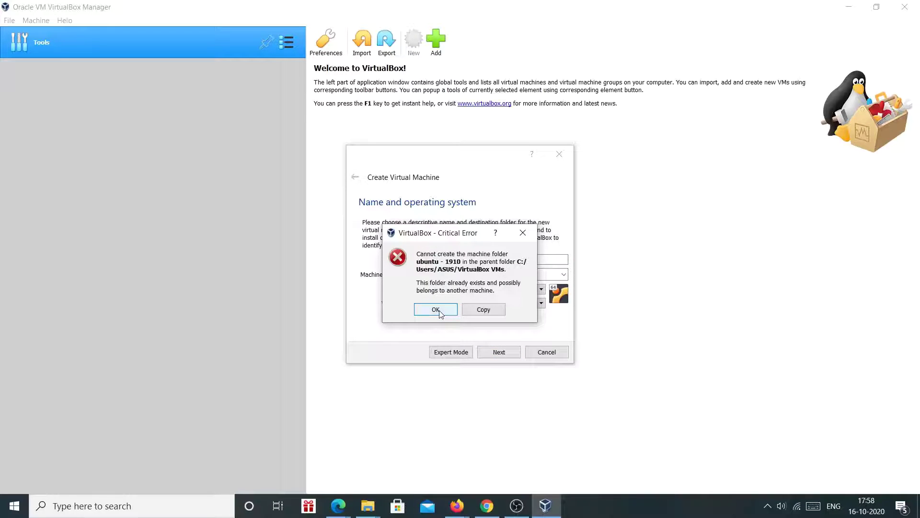
{"action": "left_click", "coordinate": [440, 312]}
{"action": "left_click", "coordinate": [503, 353]}
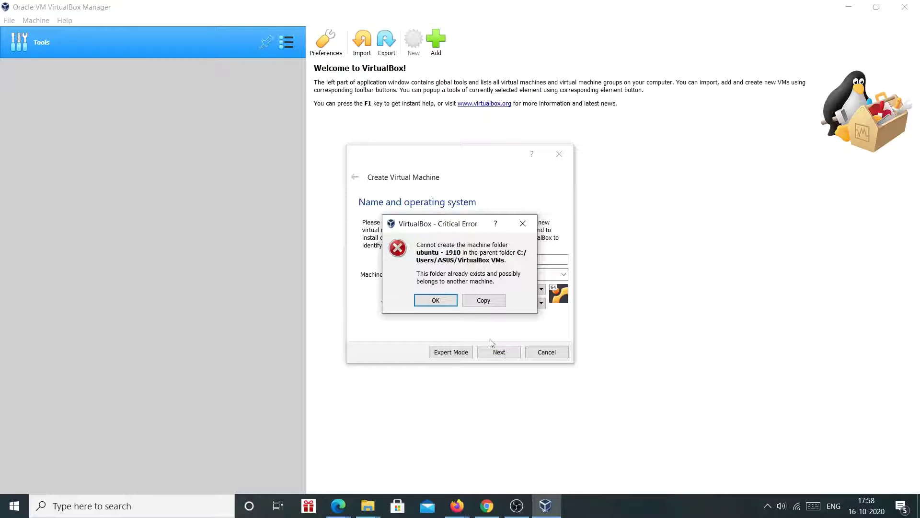
{"action": "left_click", "coordinate": [436, 301]}
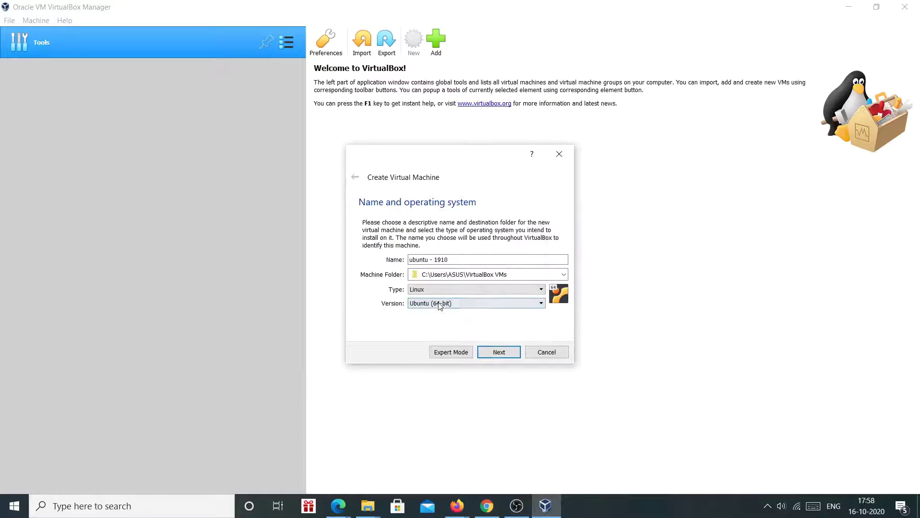
Browse for another machine folder for the new virtual machine, going up from VirtualBox VMs to the ASUS folder
{"action": "left_click", "coordinate": [564, 276]}
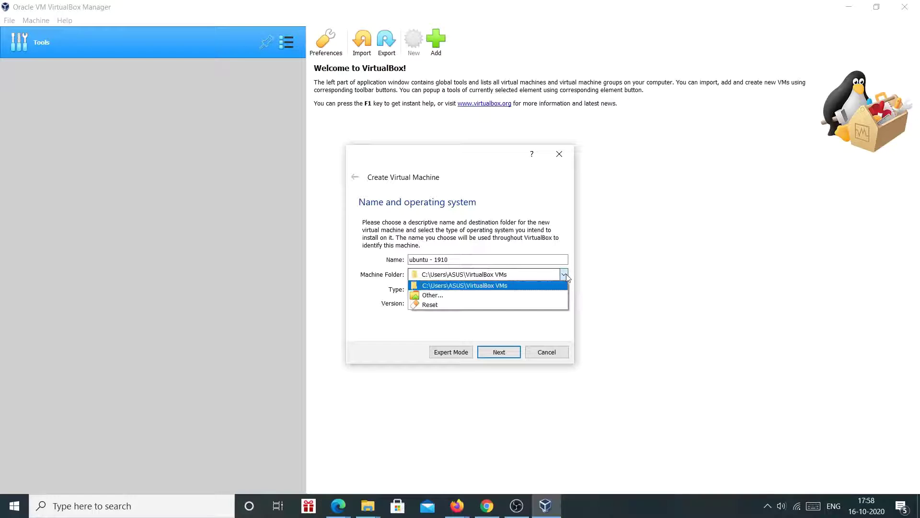
{"action": "left_click", "coordinate": [457, 296]}
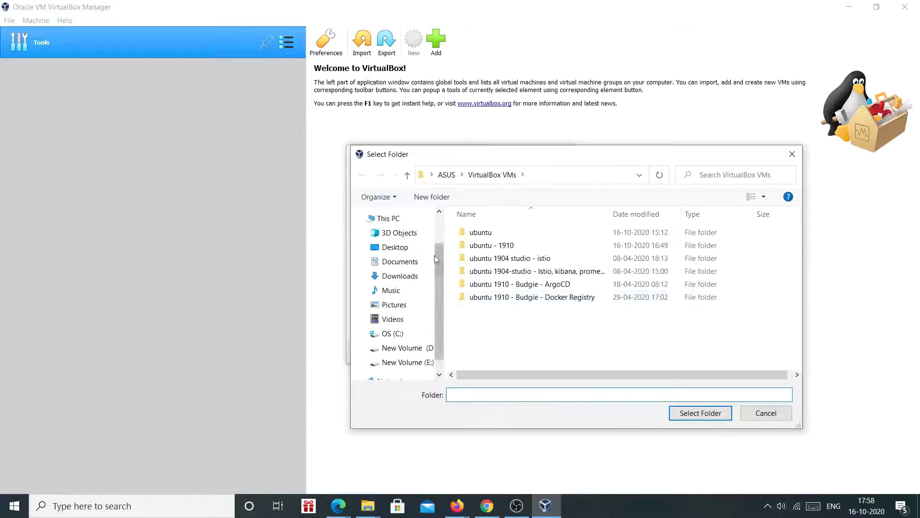
{"action": "left_click", "coordinate": [407, 175]}
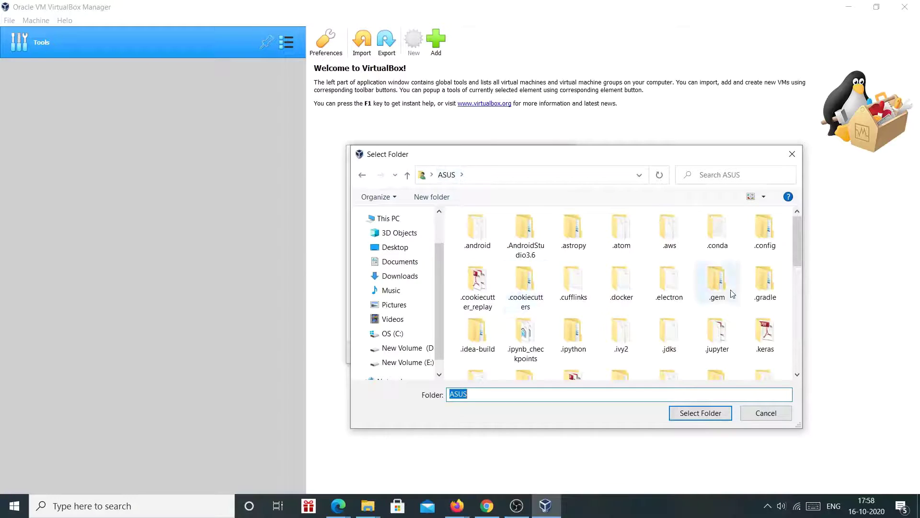
{"action": "scroll", "coordinate": [738, 297], "scroll_direction": "down", "scroll_amount": 6}
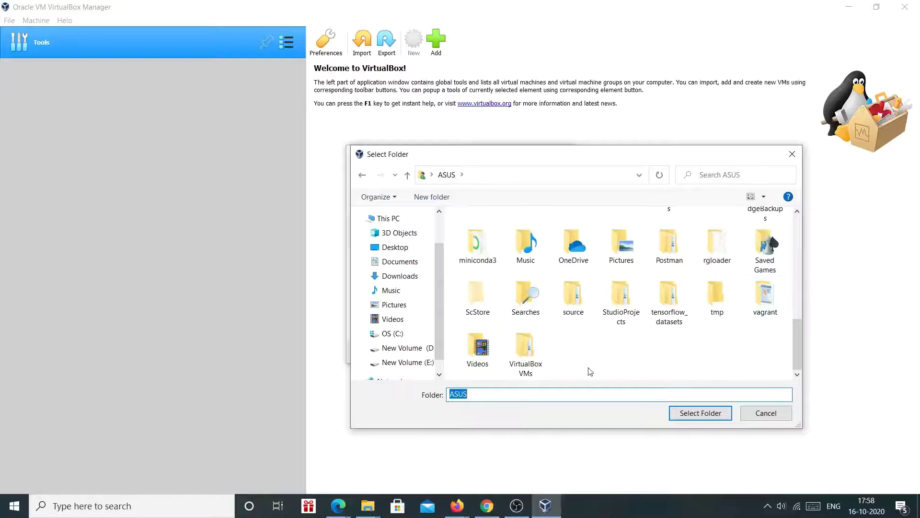
Create a folder named "ubuntu - VM" in the ASUS folder and select it as the machine folder
{"action": "right_click", "coordinate": [590, 371]}
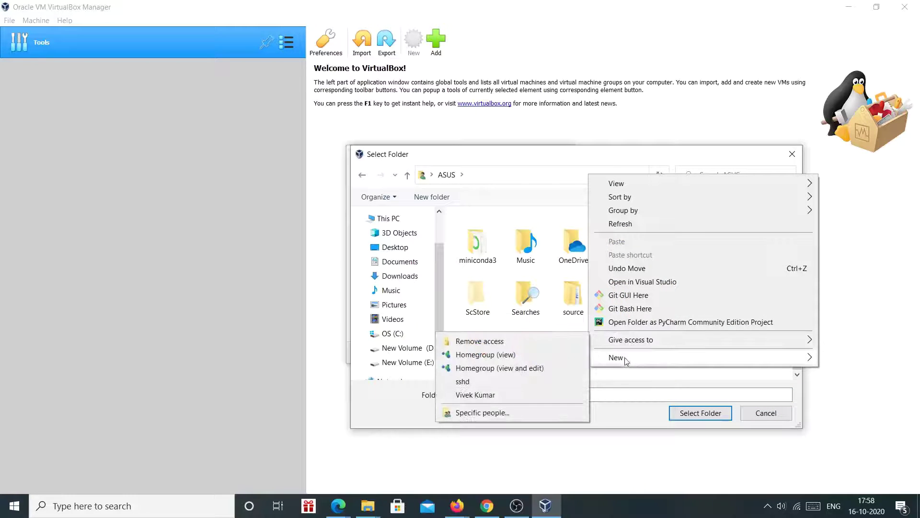
{"action": "mouse_move", "coordinate": [626, 360]}
{"action": "left_click", "coordinate": [429, 302]}
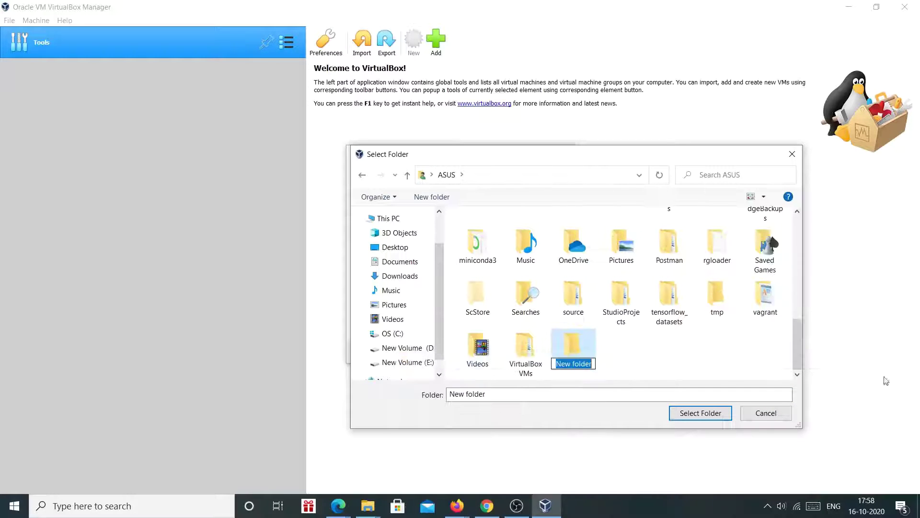
{"action": "type", "text": "V"}
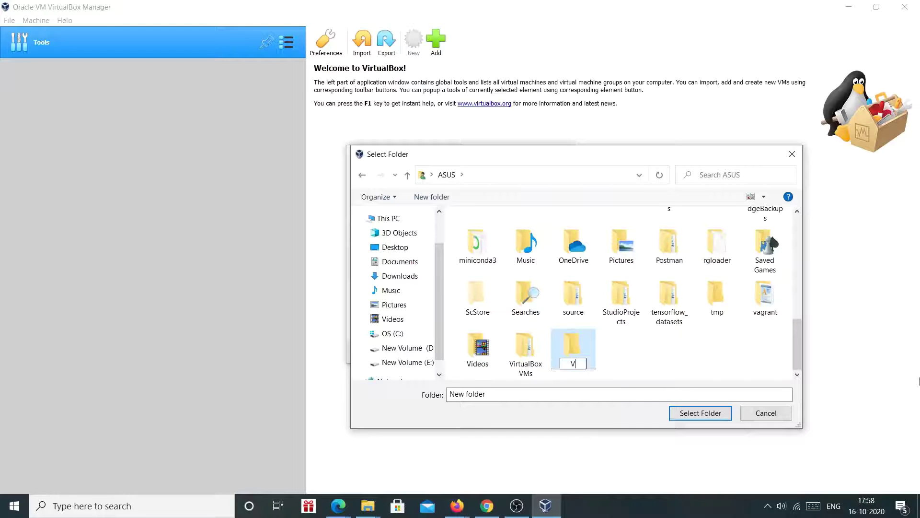
{"action": "type", "text": "M"}
{"action": "key", "text": "Home"}
{"action": "type", "text": "ubuntun"}
{"action": "key", "text": "BackSpace"}
{"action": "type", "text": "-"}
{"action": "key", "text": "Return"}
{"action": "key", "text": "Return"}
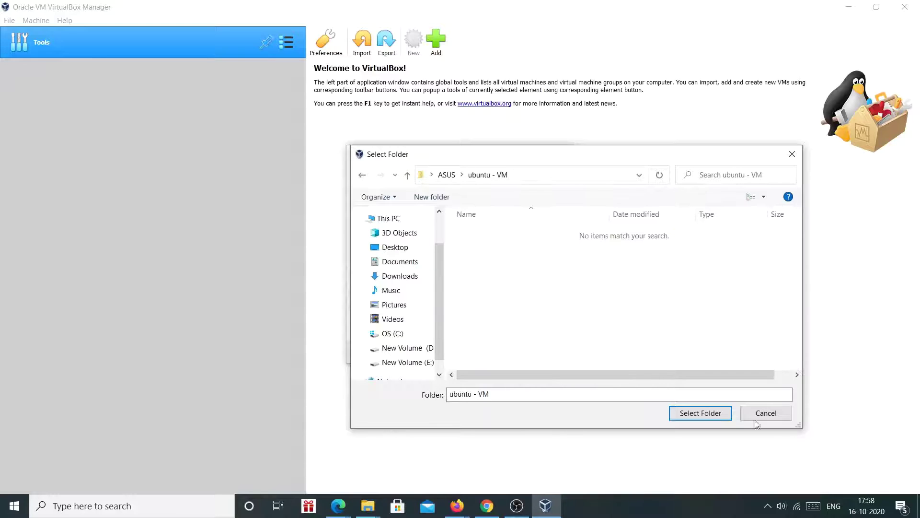
{"action": "left_click", "coordinate": [706, 416]}
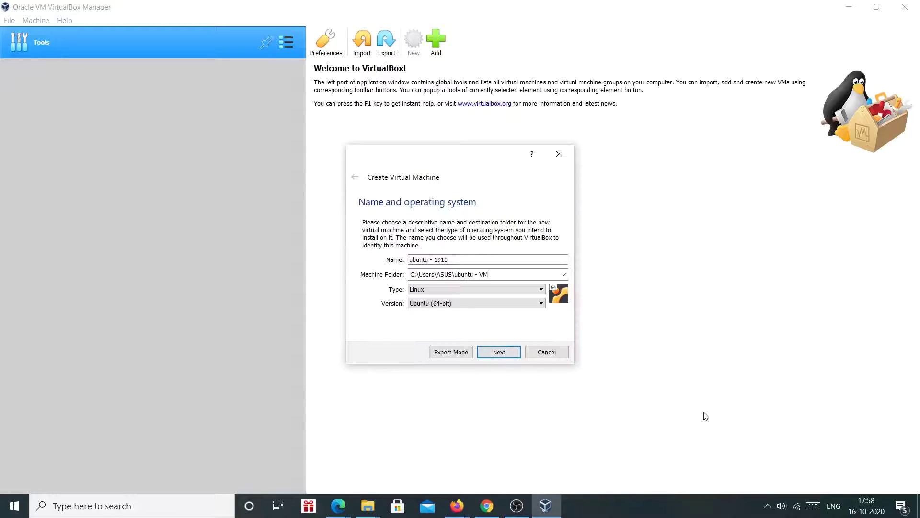
Accept the name and operating system settings and allocate 2048 MB of memory to the virtual machine
{"action": "left_click", "coordinate": [504, 349]}
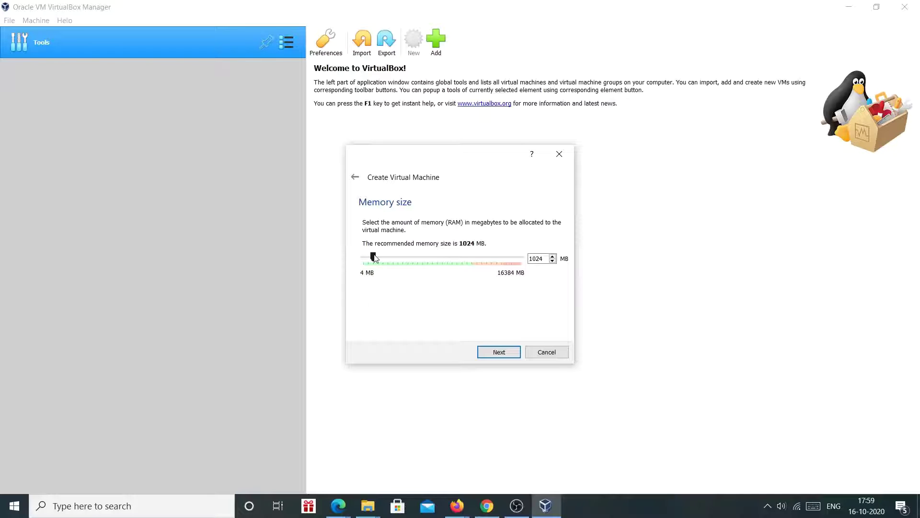
{"action": "left_click_drag", "start_coordinate": [375, 257], "coordinate": [384, 259]}
{"action": "left_click", "coordinate": [498, 355]}
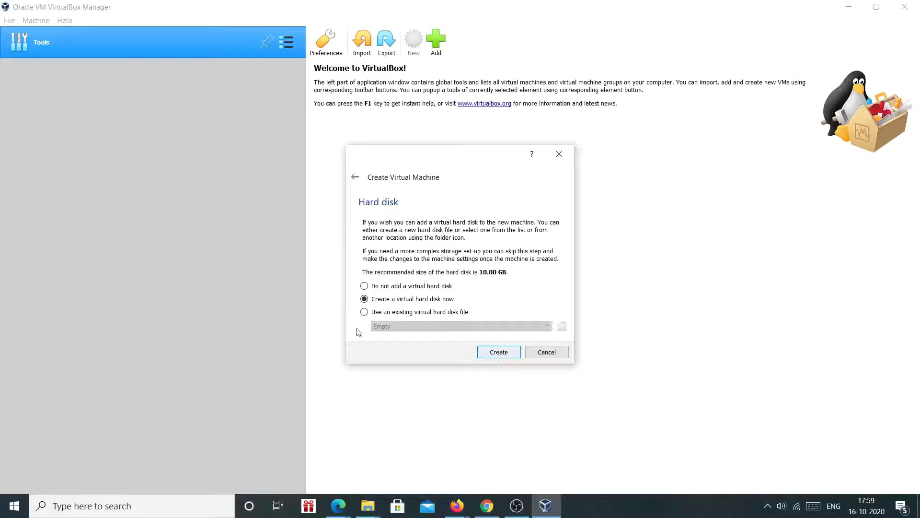
Create the virtual machine with the existing hard disk file Ubuntu Budgie 19.10 (64bit).vdi from Desktop, ubuntu images, UB_1910-VB-64bit, 64bit
{"action": "left_click", "coordinate": [365, 313]}
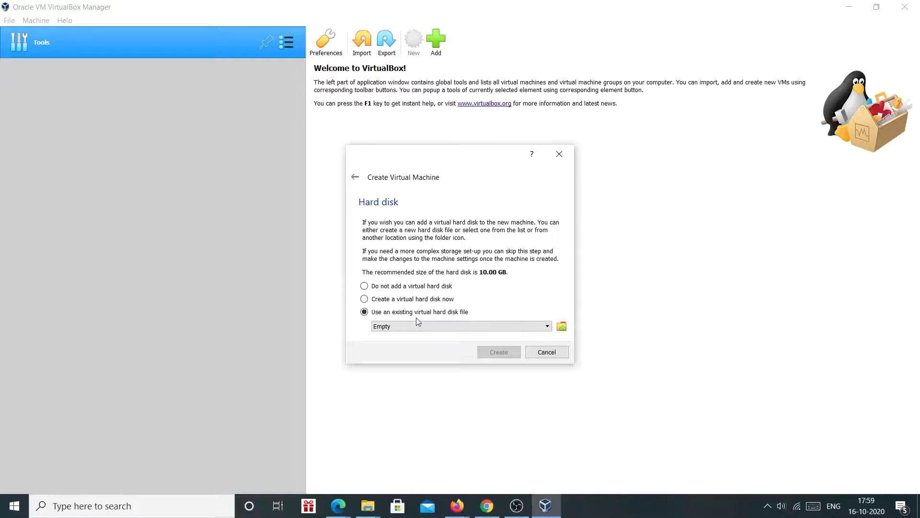
{"action": "left_click", "coordinate": [560, 328]}
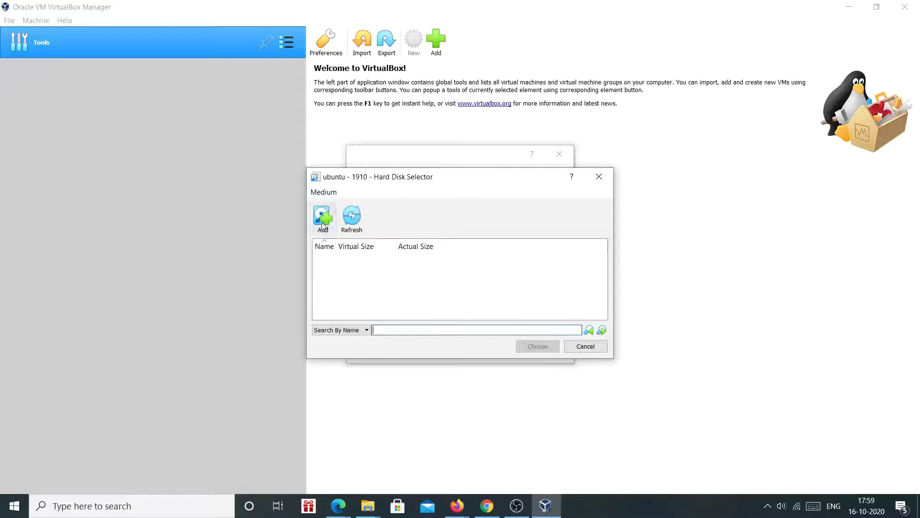
{"action": "left_click", "coordinate": [323, 220]}
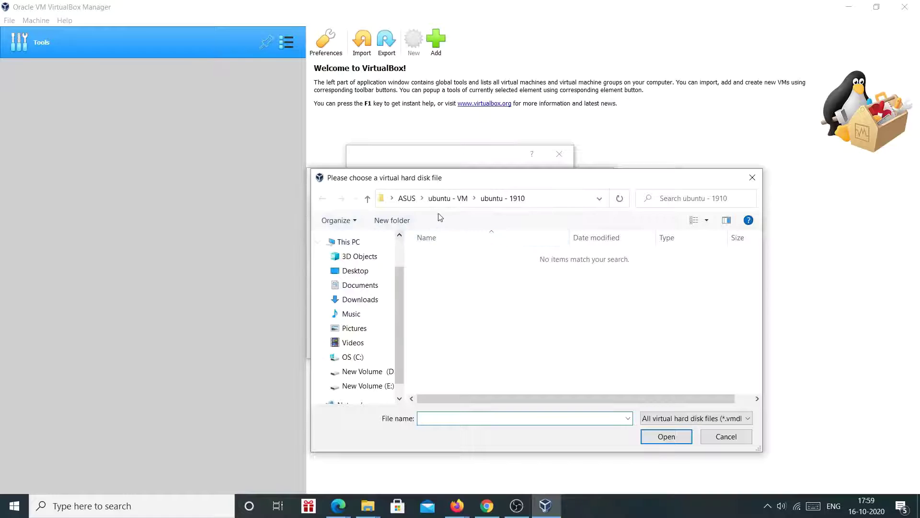
{"action": "left_click", "coordinate": [367, 274]}
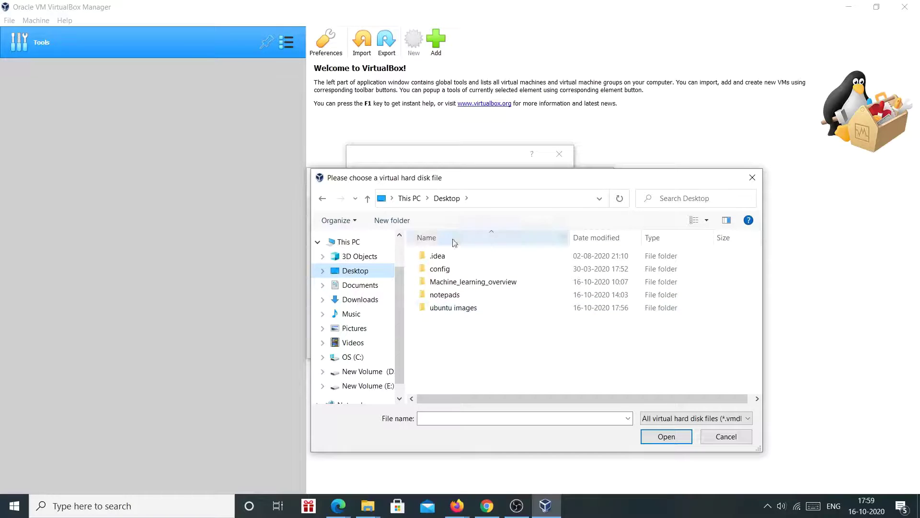
{"action": "left_click", "coordinate": [461, 311]}
{"action": "double_click", "coordinate": [461, 310]}
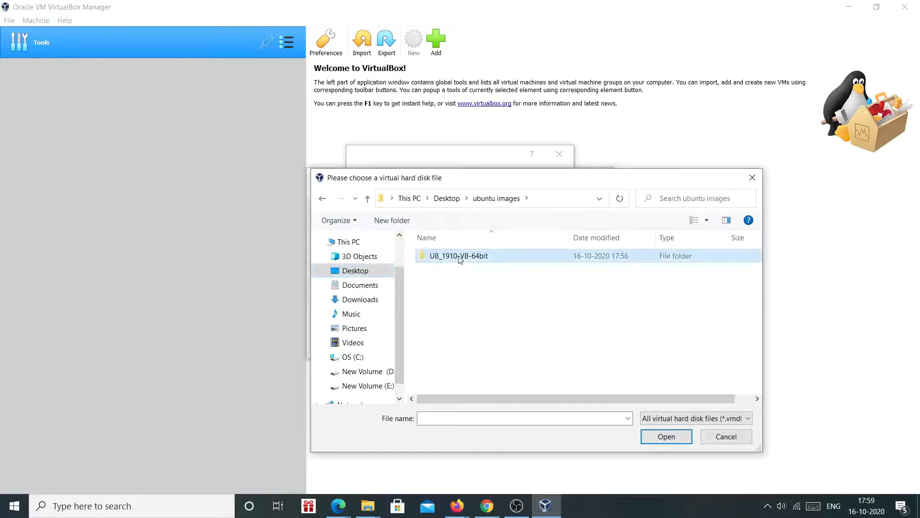
{"action": "double_click", "coordinate": [451, 261]}
{"action": "double_click", "coordinate": [446, 259]}
{"action": "left_click", "coordinate": [458, 261]}
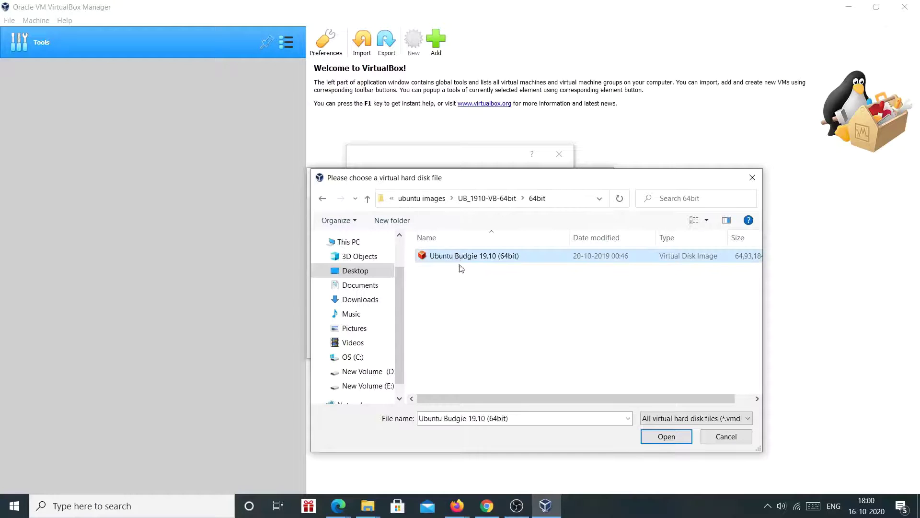
{"action": "left_click", "coordinate": [668, 439]}
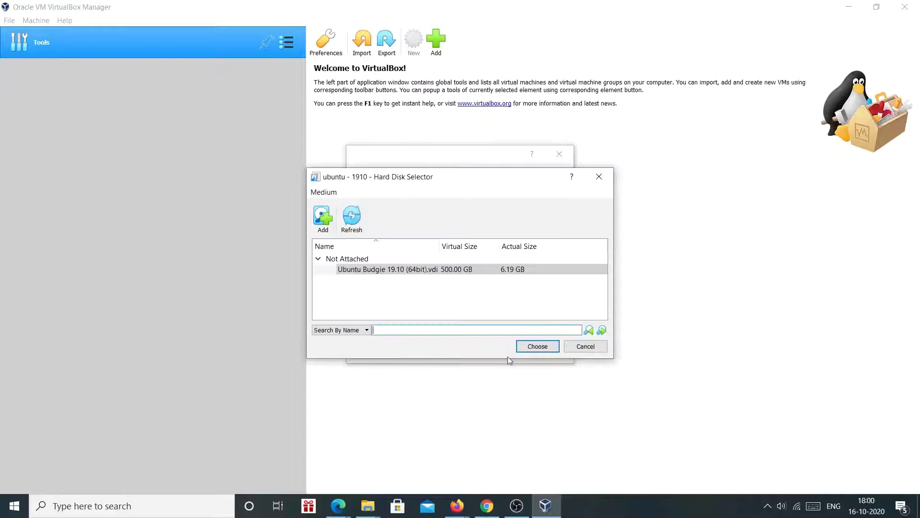
{"action": "left_click", "coordinate": [538, 347]}
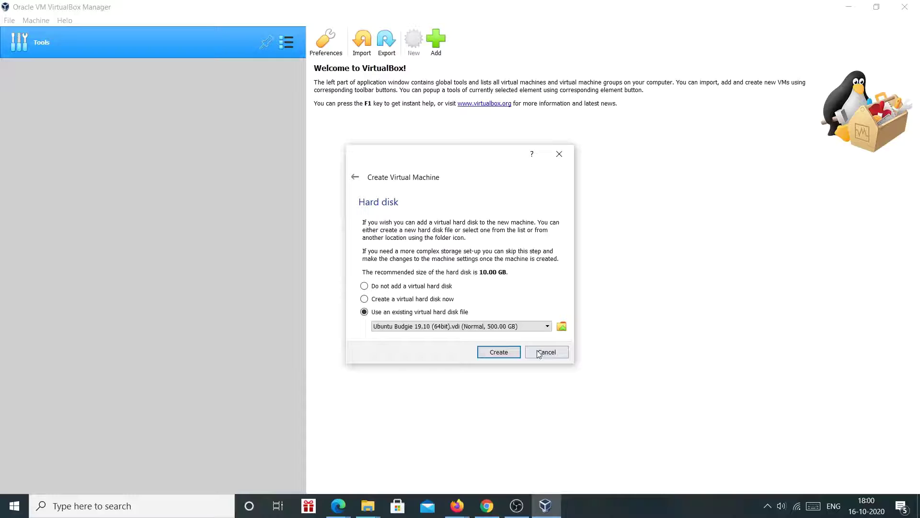
{"action": "left_click", "coordinate": [499, 352]}
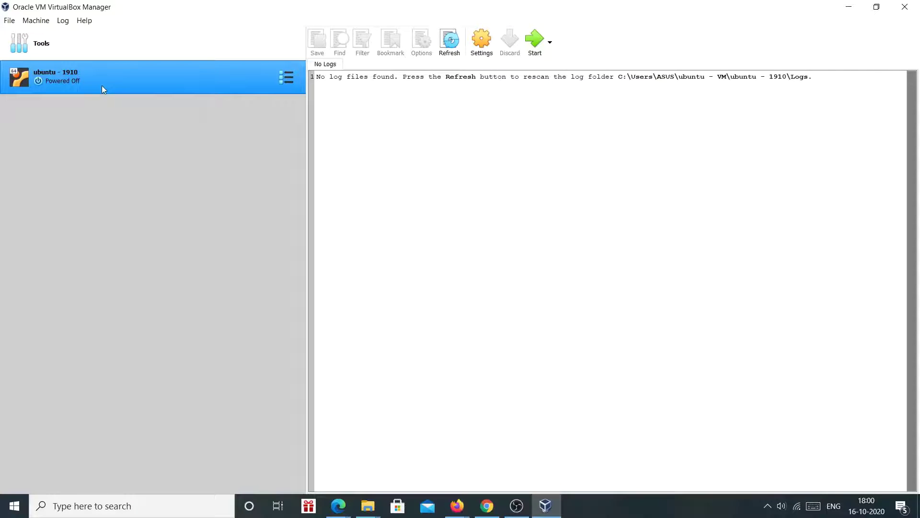
Set the processor count of the ubuntu - 1910 virtual machine to 2 in its system settings and save
{"action": "left_click", "coordinate": [478, 42]}
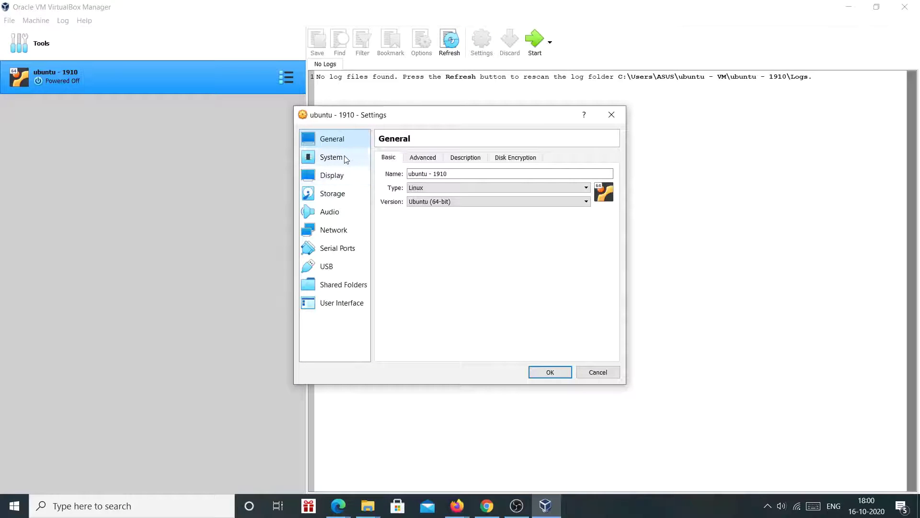
{"action": "left_click", "coordinate": [337, 163]}
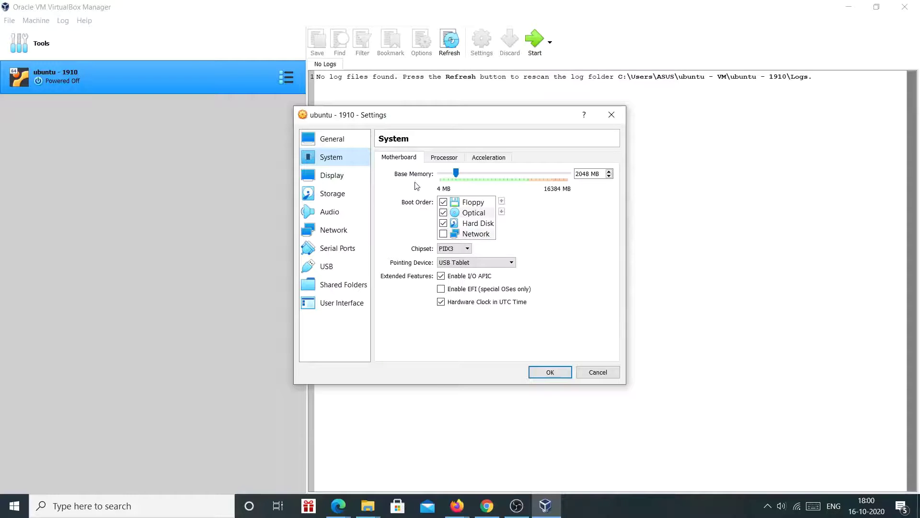
{"action": "left_click", "coordinate": [589, 173]}
{"action": "left_click", "coordinate": [444, 160]}
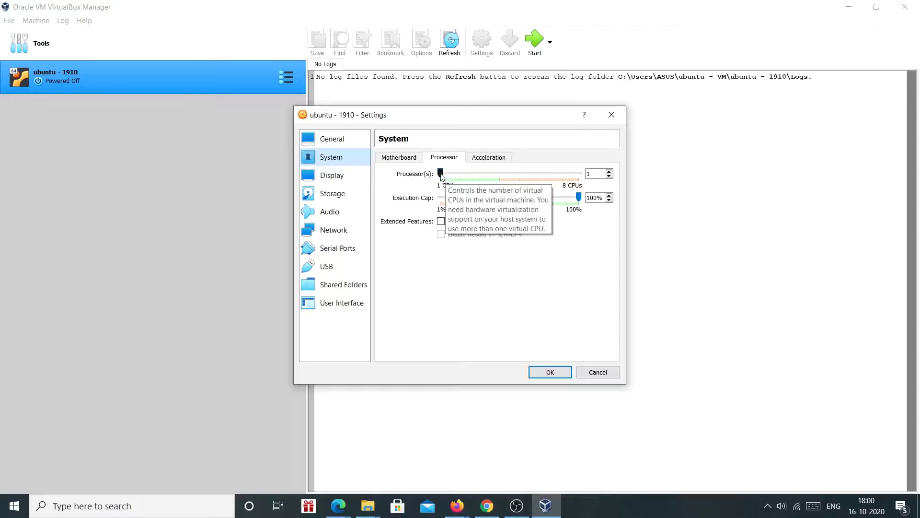
{"action": "left_click", "coordinate": [609, 171]}
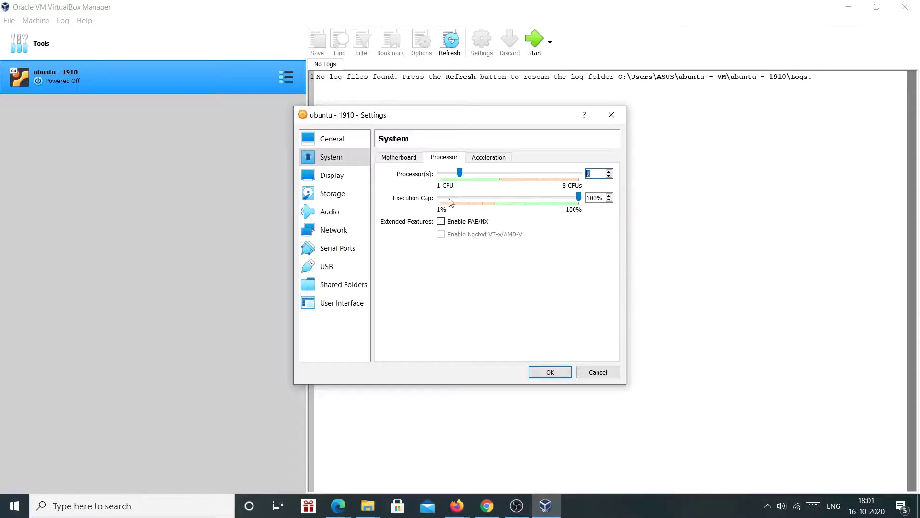
{"action": "left_click", "coordinate": [555, 372]}
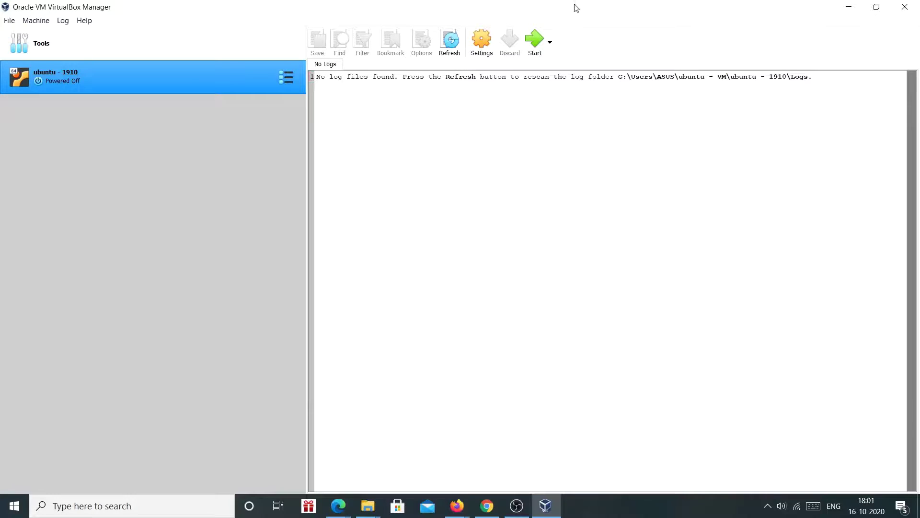
Start the ubuntu - 1910 virtual machine and maximize its window
{"action": "left_click", "coordinate": [536, 42]}
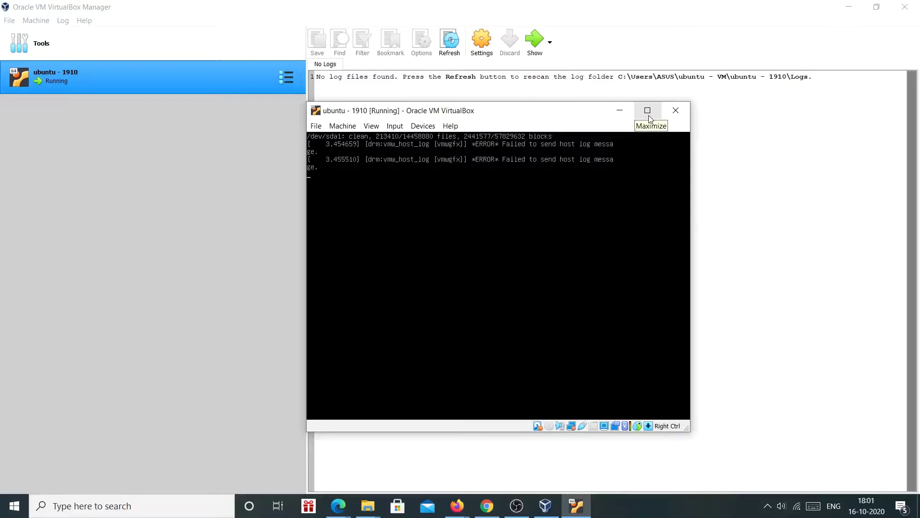
{"action": "left_click", "coordinate": [647, 111]}
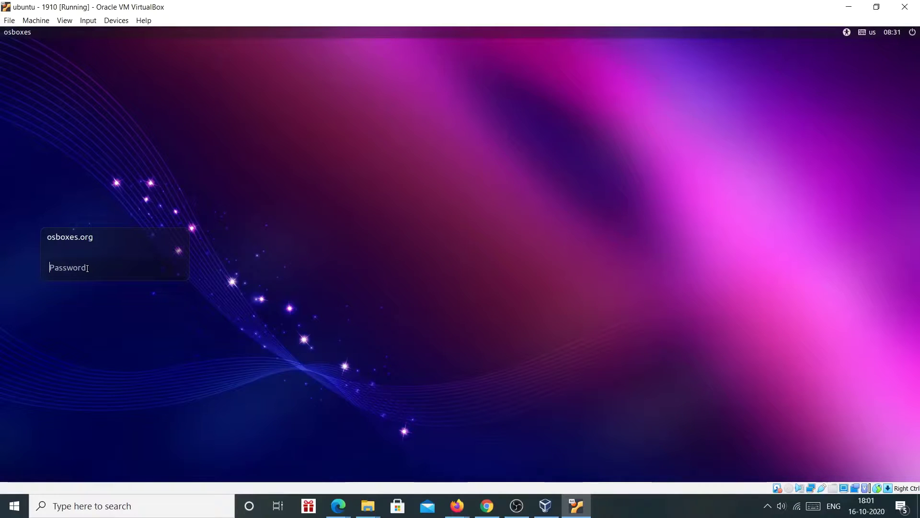
Log in to the osboxes.org account with the account password and dismiss the network connection notification
{"action": "type", "text": "osboxes.org"}
{"action": "key", "text": "Return"}
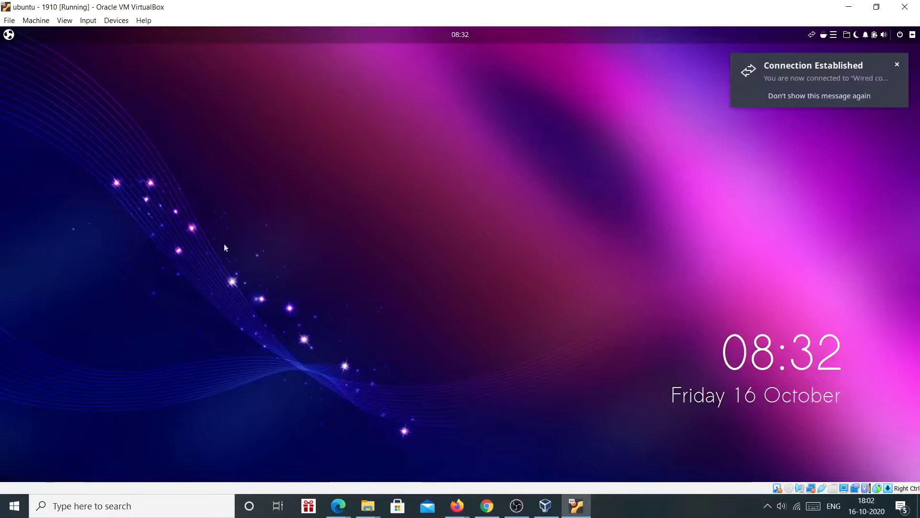
{"action": "left_click", "coordinate": [898, 65]}
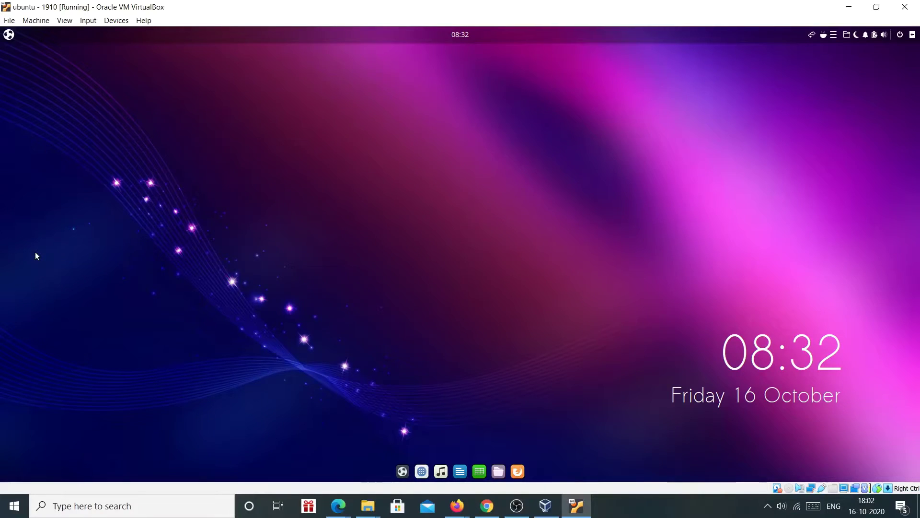
Look through the full list of installed applications in the Budgie desktop and close it
{"action": "left_click", "coordinate": [8, 36]}
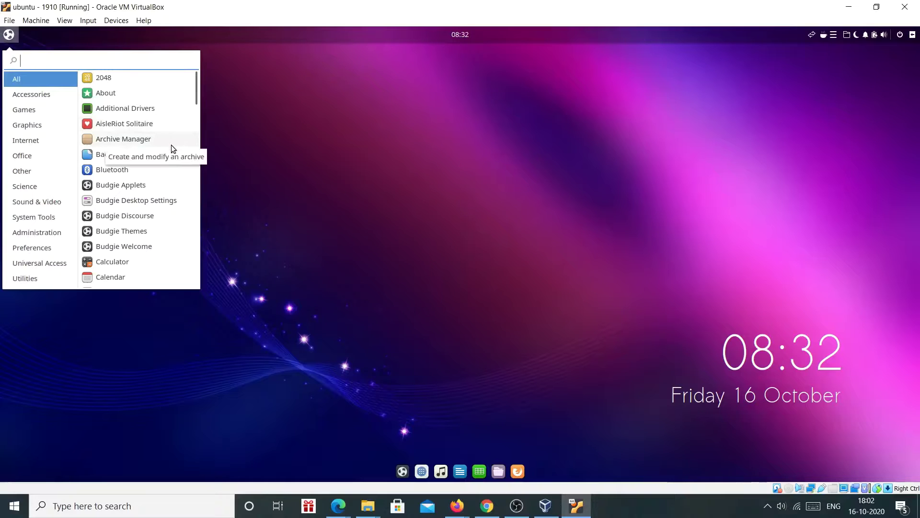
{"action": "scroll", "coordinate": [171, 145], "scroll_direction": "down", "scroll_amount": 5}
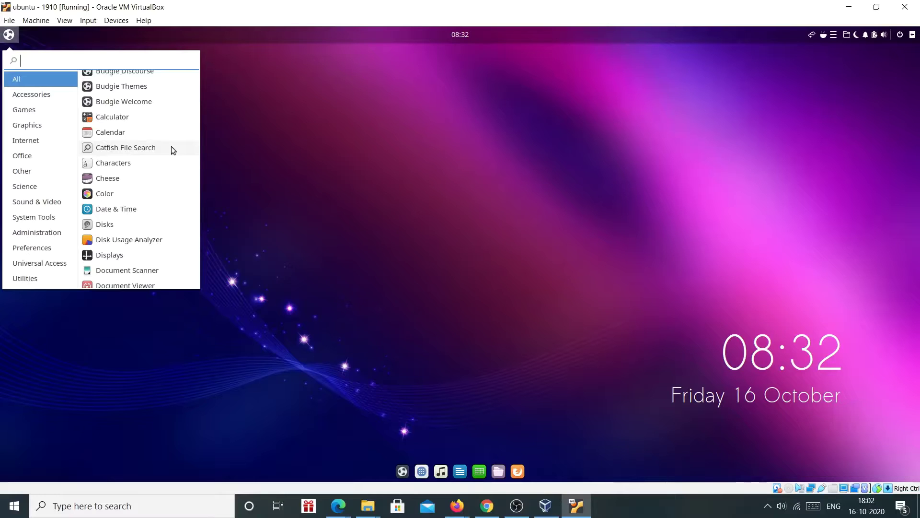
{"action": "scroll", "coordinate": [172, 149], "scroll_direction": "down", "scroll_amount": 18}
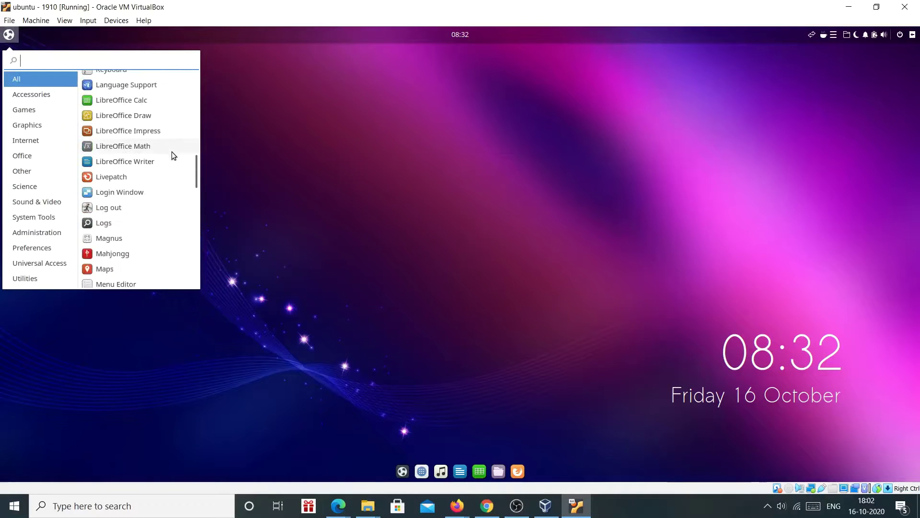
{"action": "scroll", "coordinate": [176, 158], "scroll_direction": "down", "scroll_amount": 14}
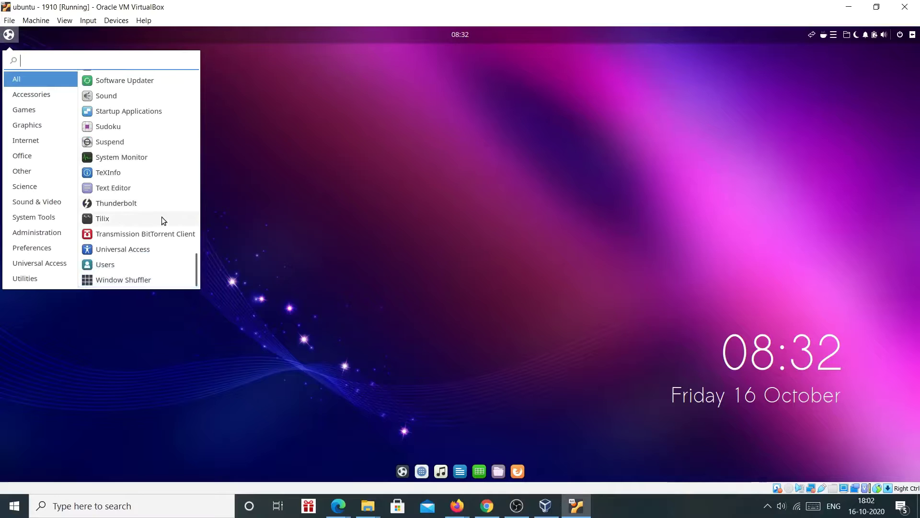
{"action": "scroll", "coordinate": [162, 218], "scroll_direction": "up", "scroll_amount": 8}
{"action": "scroll", "coordinate": [161, 215], "scroll_direction": "up", "scroll_amount": 20}
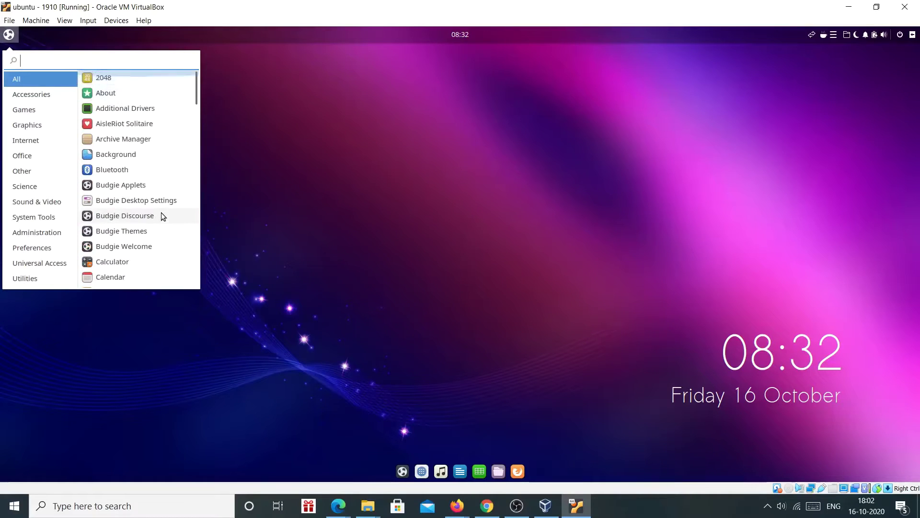
{"action": "left_click", "coordinate": [312, 211]}
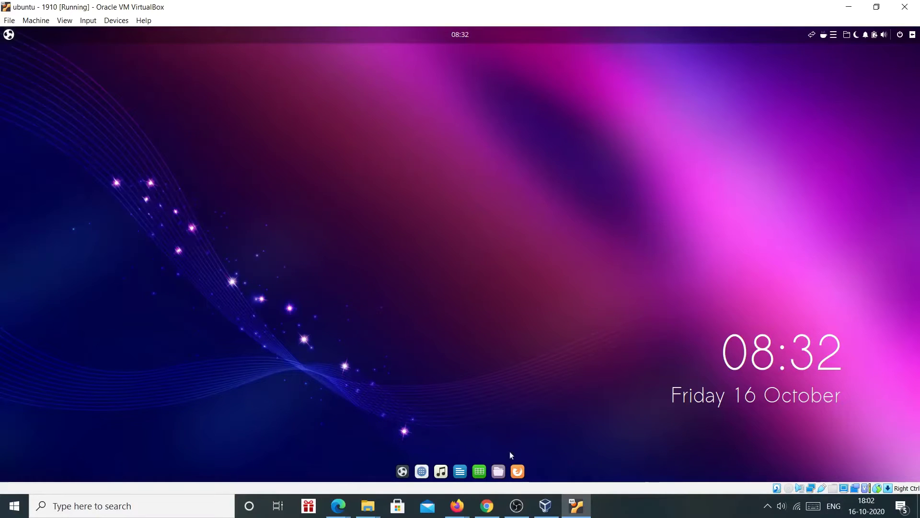
View the folders of the Home directory in a maximized file manager window and close it
{"action": "left_click", "coordinate": [498, 470]}
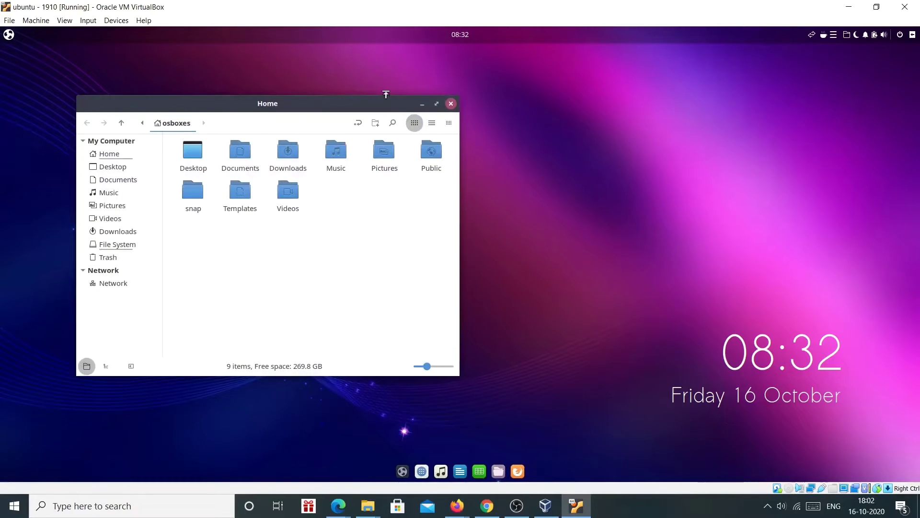
{"action": "left_click", "coordinate": [437, 104]}
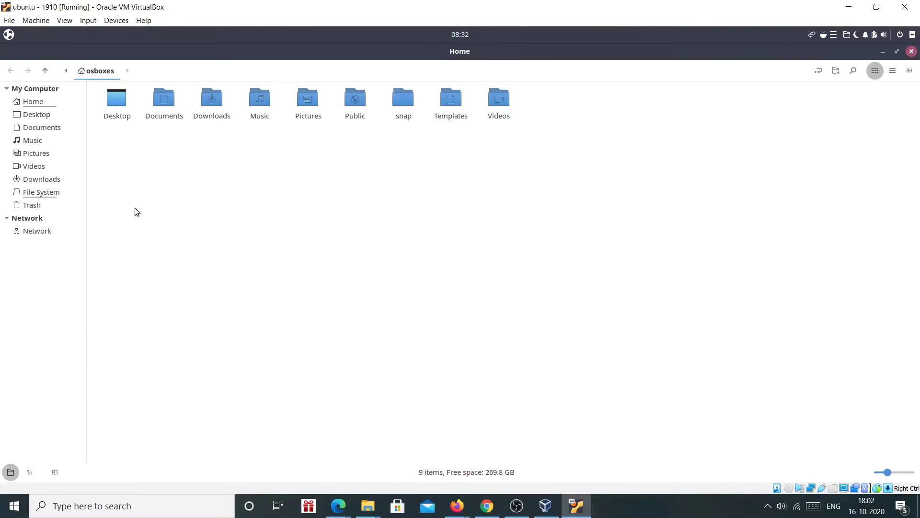
{"action": "left_click", "coordinate": [37, 104]}
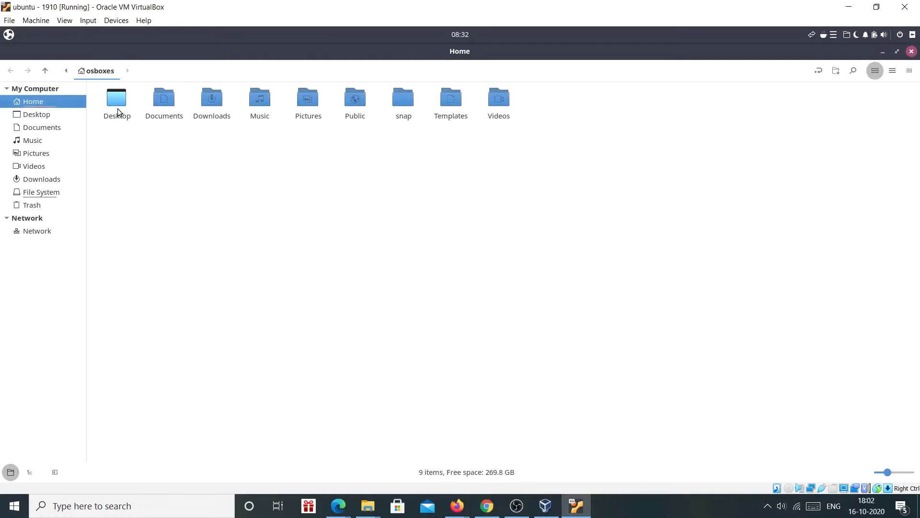
{"action": "left_click", "coordinate": [912, 52]}
Open a terminal from the desktop, move up one directory with cd .. and list its contents with ls in the maximized window
{"action": "right_click", "coordinate": [401, 128]}
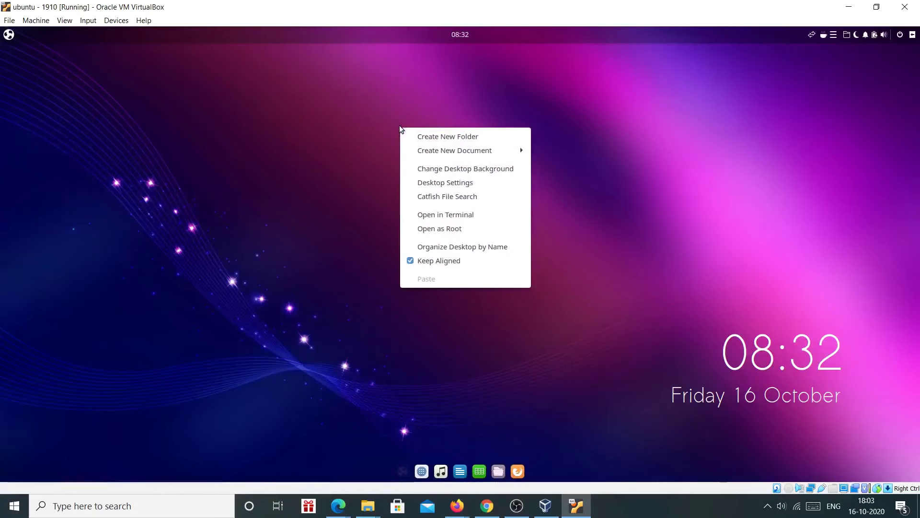
{"action": "right_click", "coordinate": [344, 122]}
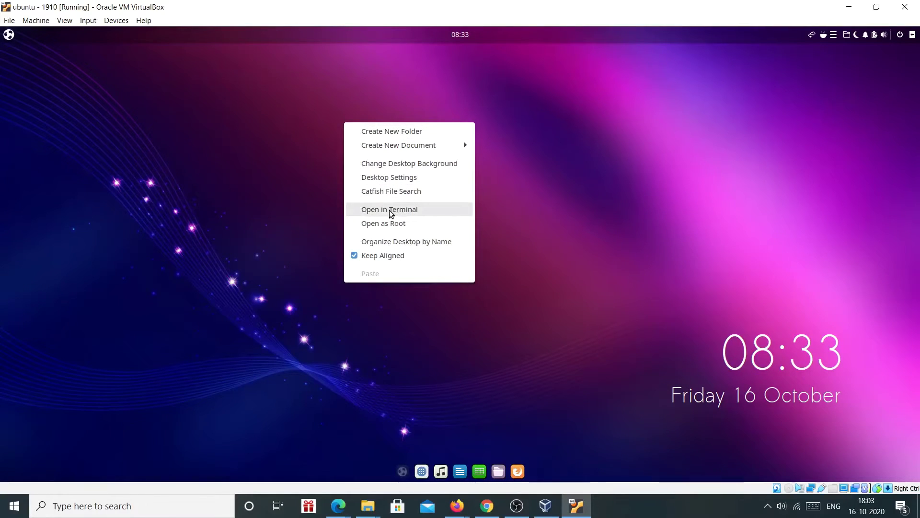
{"action": "left_click", "coordinate": [390, 210]}
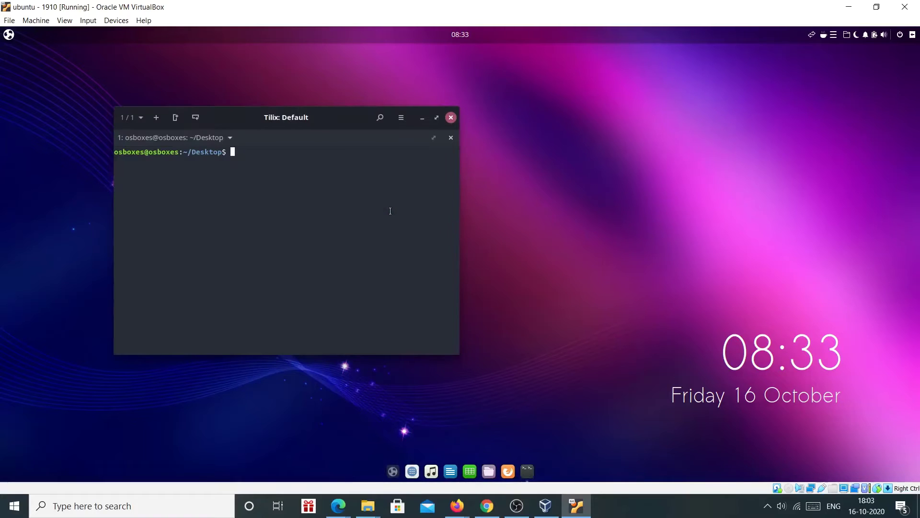
{"action": "type", "text": "cd .."}
{"action": "key", "text": "Return"}
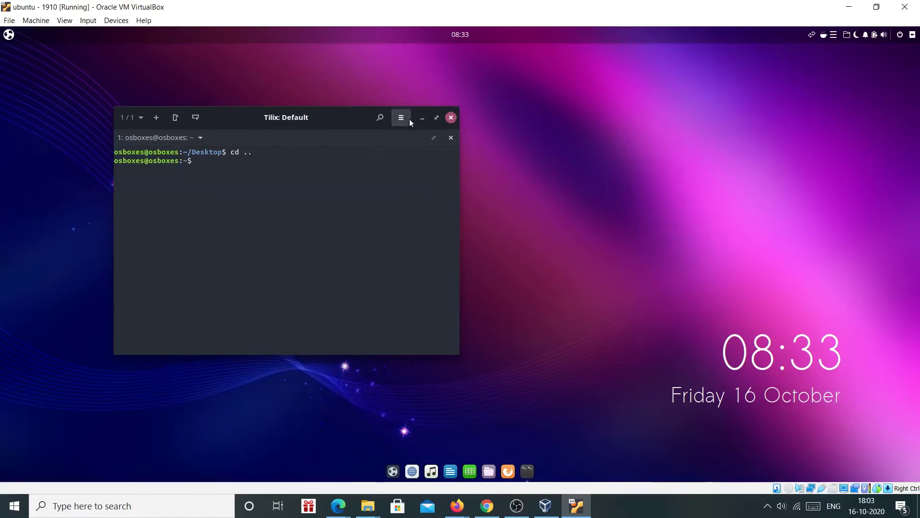
{"action": "left_click", "coordinate": [438, 118]}
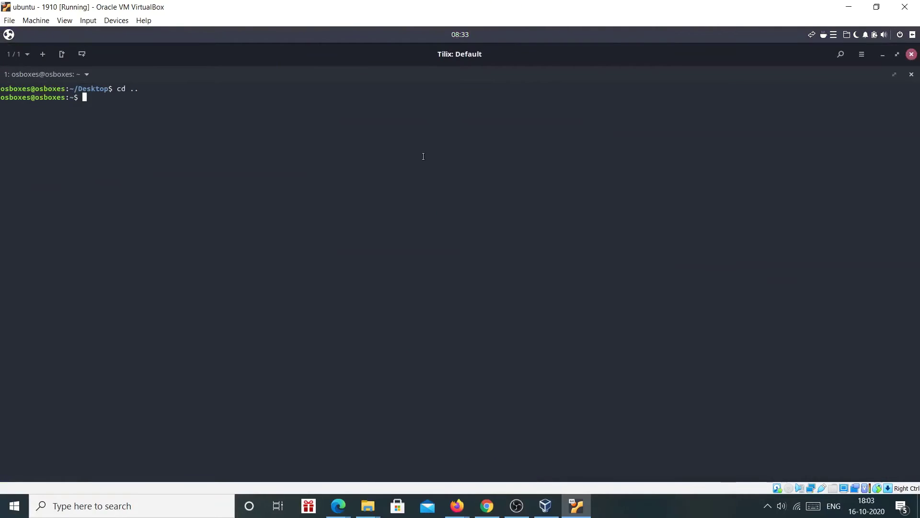
{"action": "type", "text": "ls"}
{"action": "key", "text": "Return"}
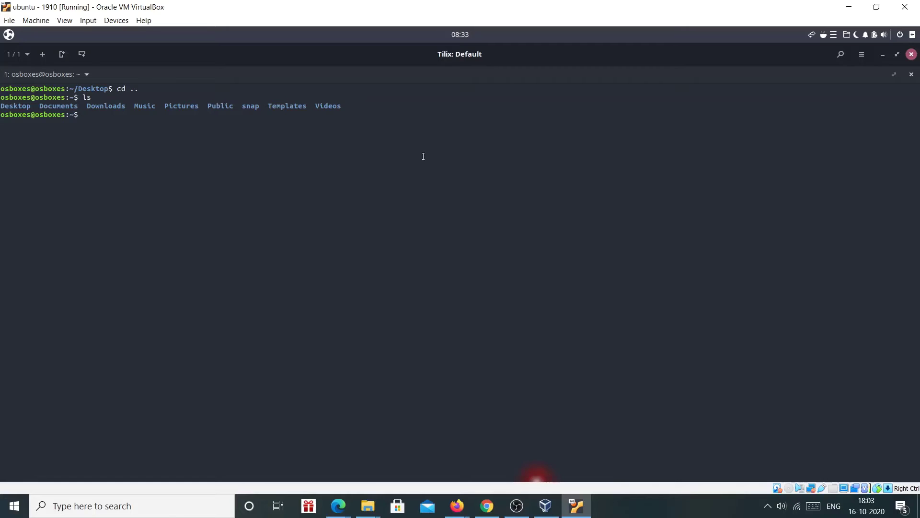
Minimize the terminal and dismiss the Incomplete Language Support dialog without running its action
{"action": "left_click", "coordinate": [882, 54]}
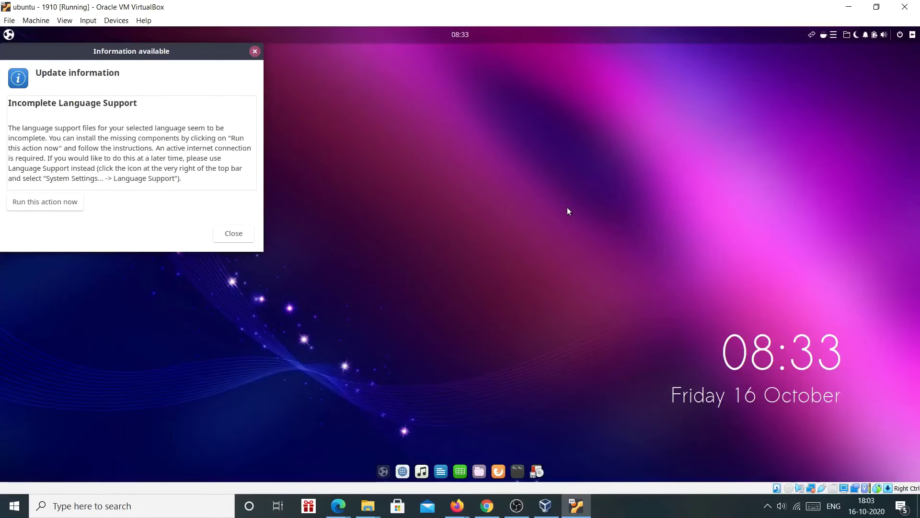
{"action": "left_click", "coordinate": [238, 233]}
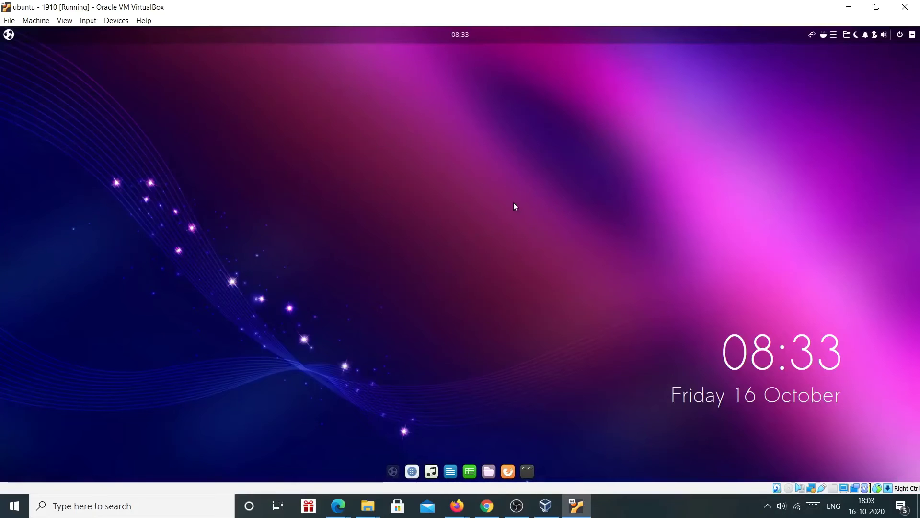